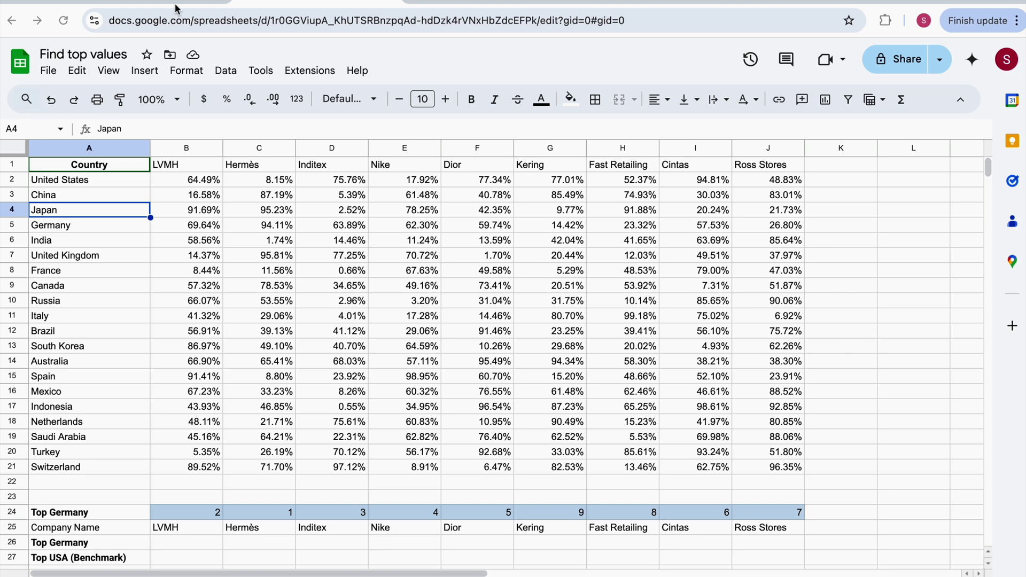
Switch to the Gmail inbox, go to Google Sheets through the Google apps and create a blank spreadsheet.
{"action": "left_click", "coordinate": [157, 2]}
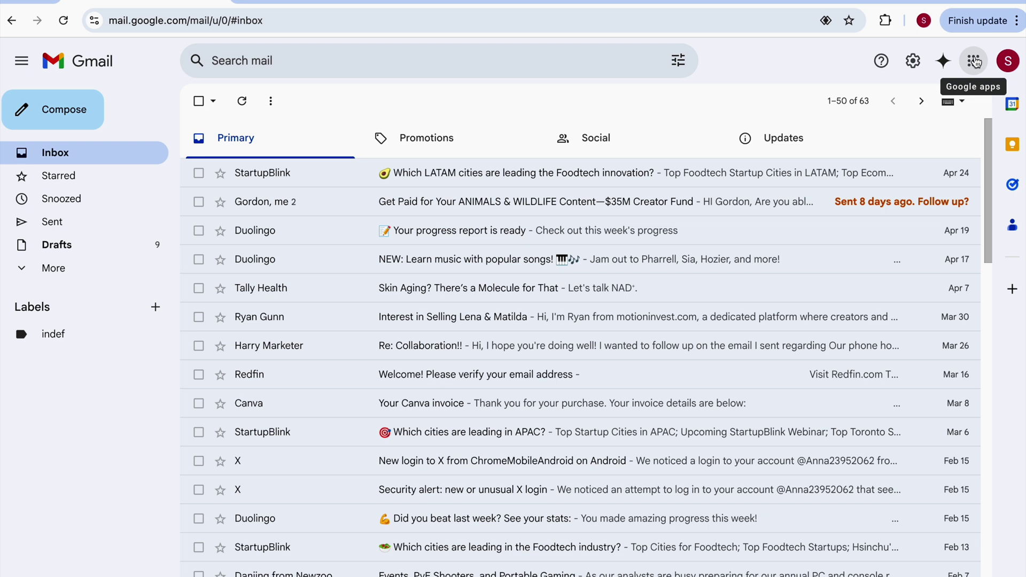
{"action": "left_click", "coordinate": [974, 63]}
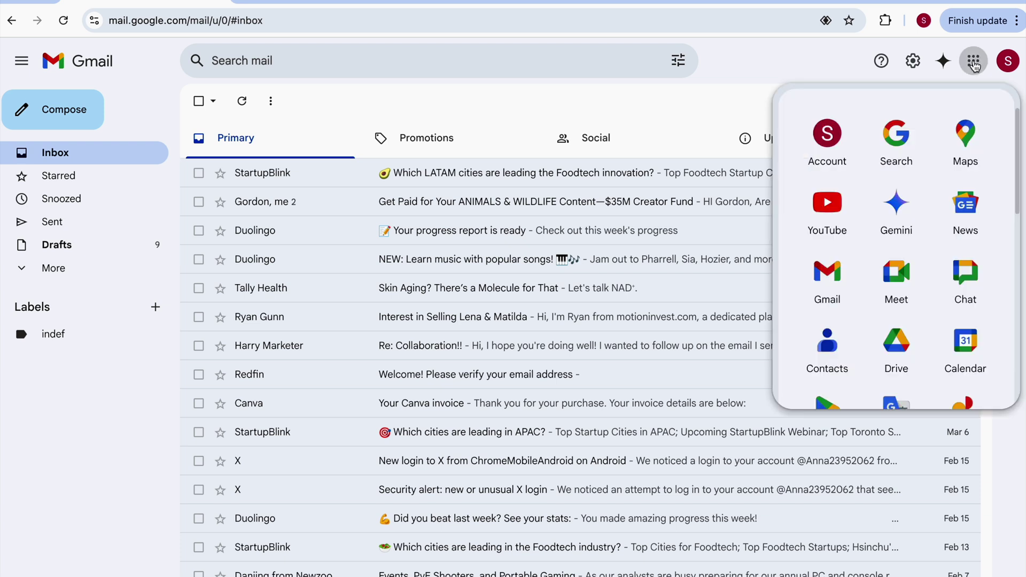
{"action": "scroll", "coordinate": [936, 197], "scroll_direction": "down", "scroll_amount": 5}
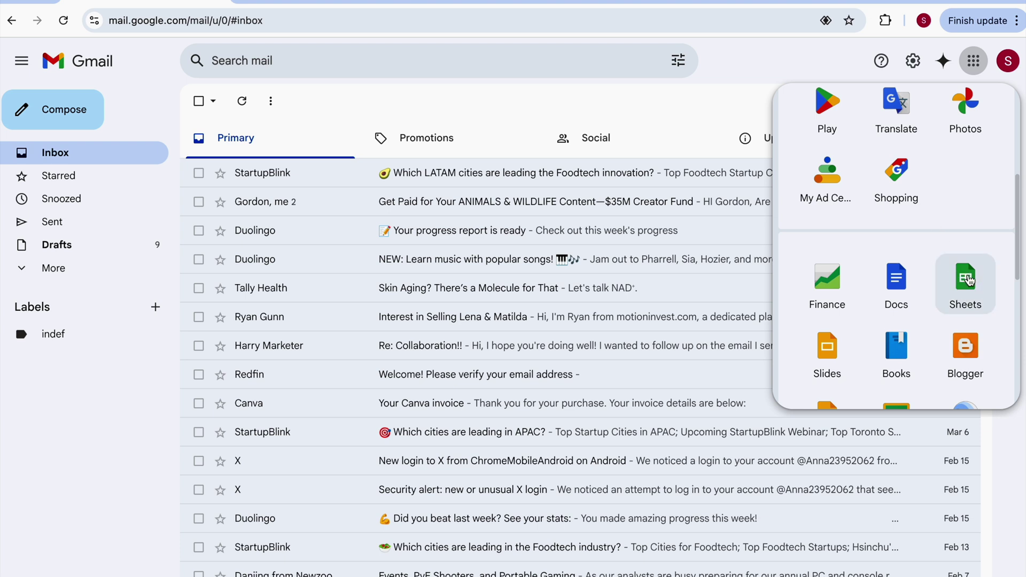
{"action": "left_click", "coordinate": [969, 280]}
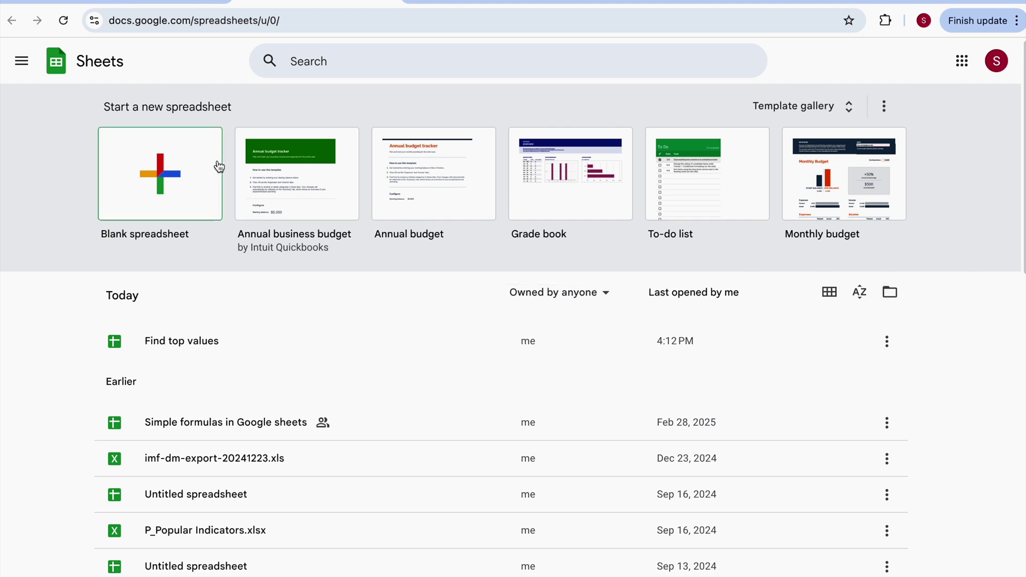
{"action": "left_click", "coordinate": [151, 169]}
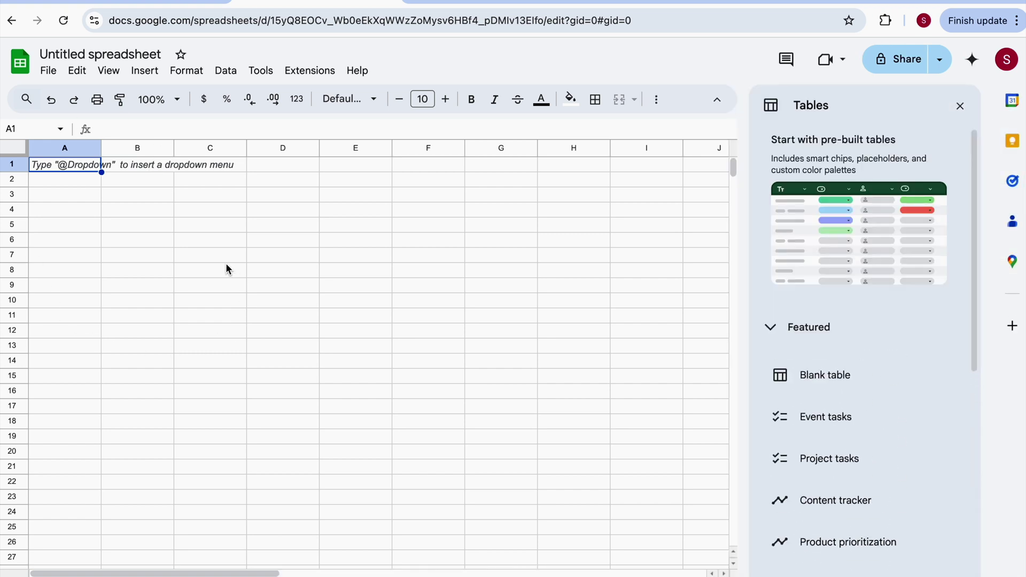
Rename the spreadsheet as "My first sheet" and close the pre-built tables sidebar.
{"action": "left_click", "coordinate": [112, 52]}
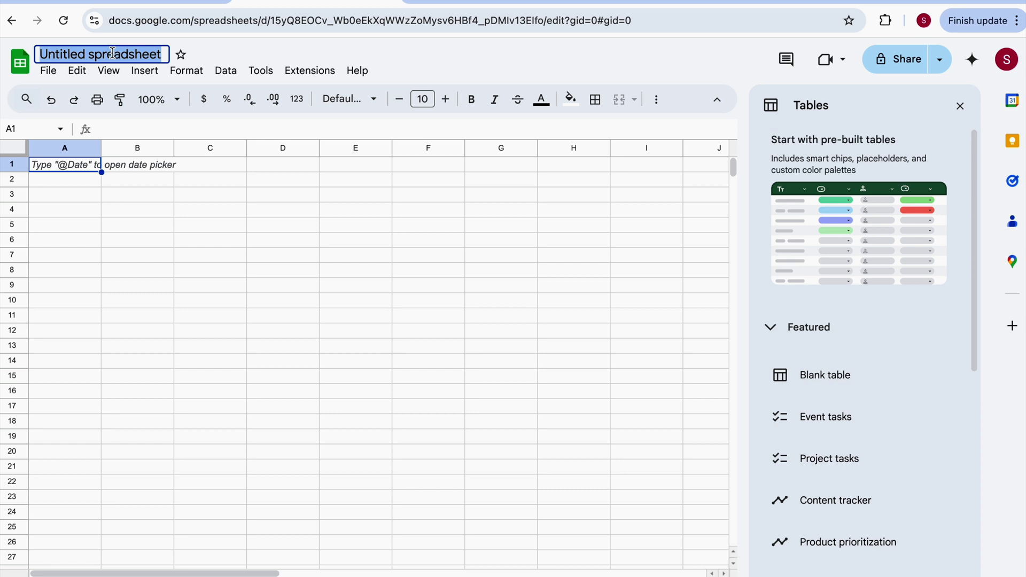
{"action": "type", "text": "My first sh"}
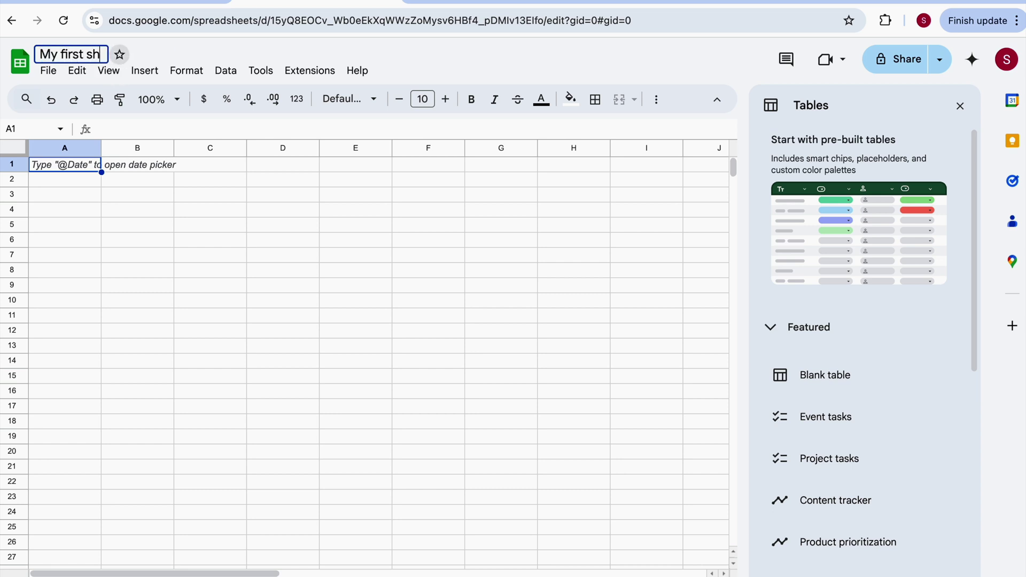
{"action": "key", "text": "BackSpace"}
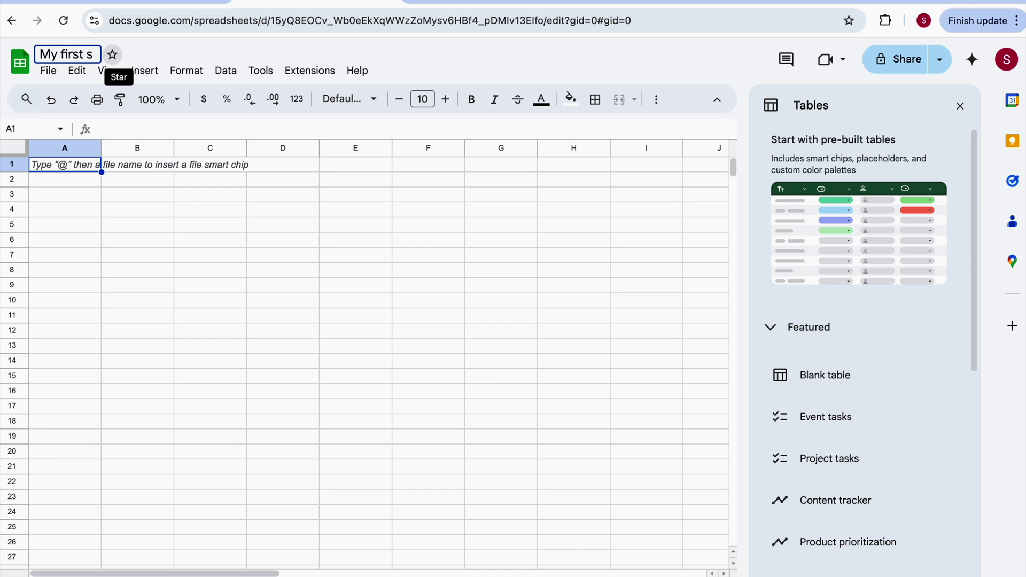
{"action": "type", "text": "heet"}
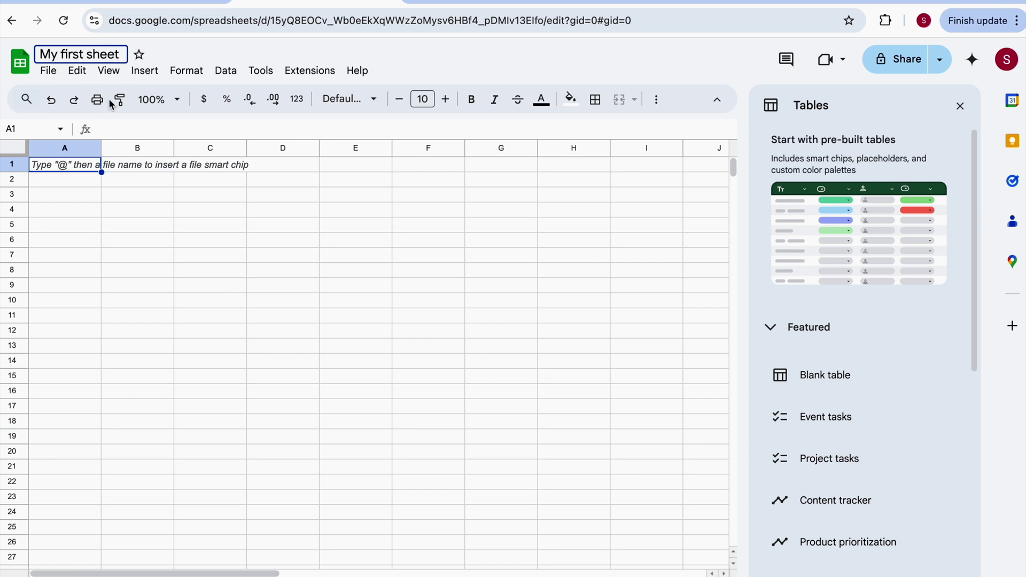
{"action": "left_click", "coordinate": [128, 222]}
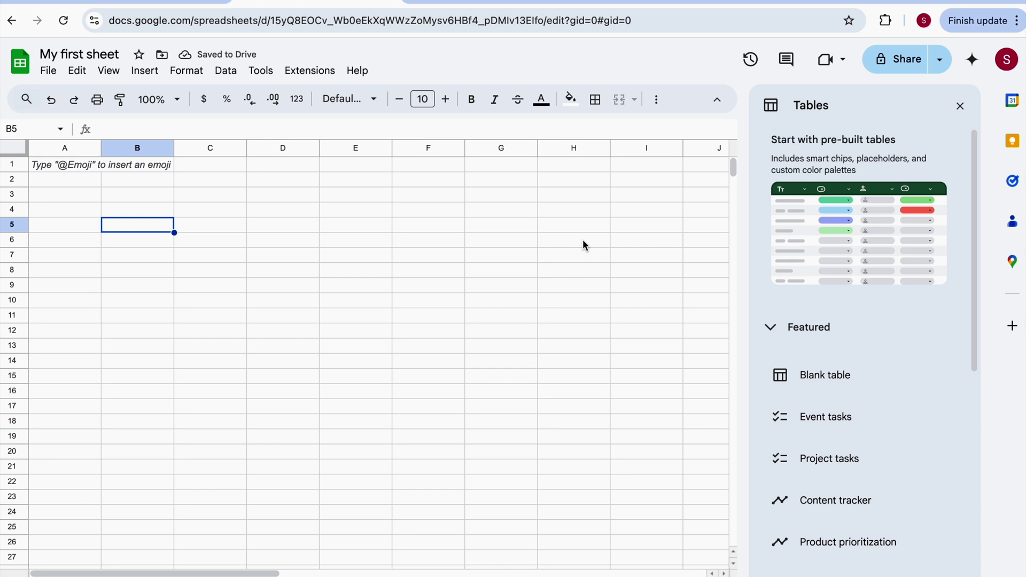
{"action": "left_click", "coordinate": [960, 106]}
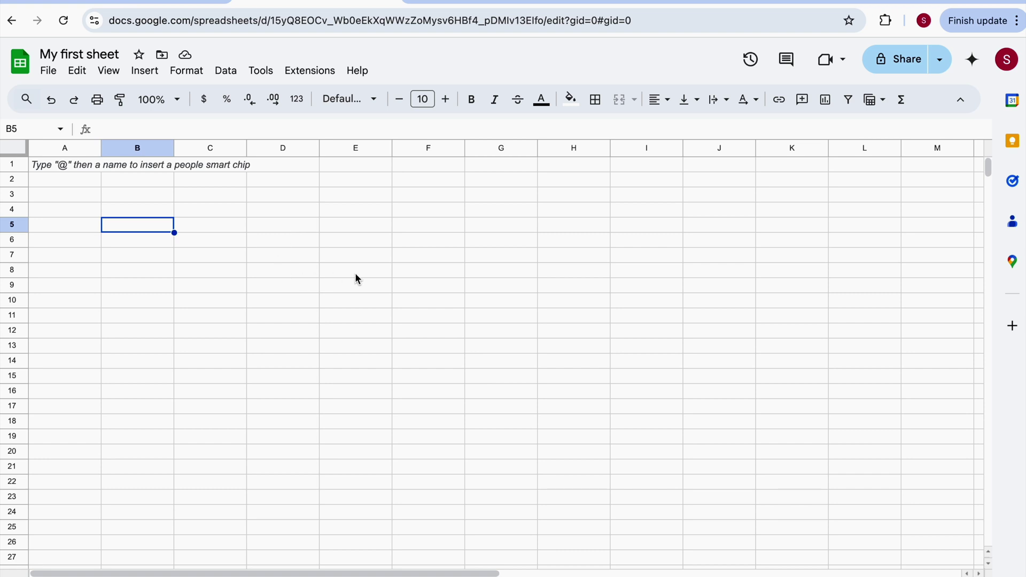
Select individual cells one at a time in columns B and C between rows 3 and 5.
{"action": "left_click", "coordinate": [145, 212]}
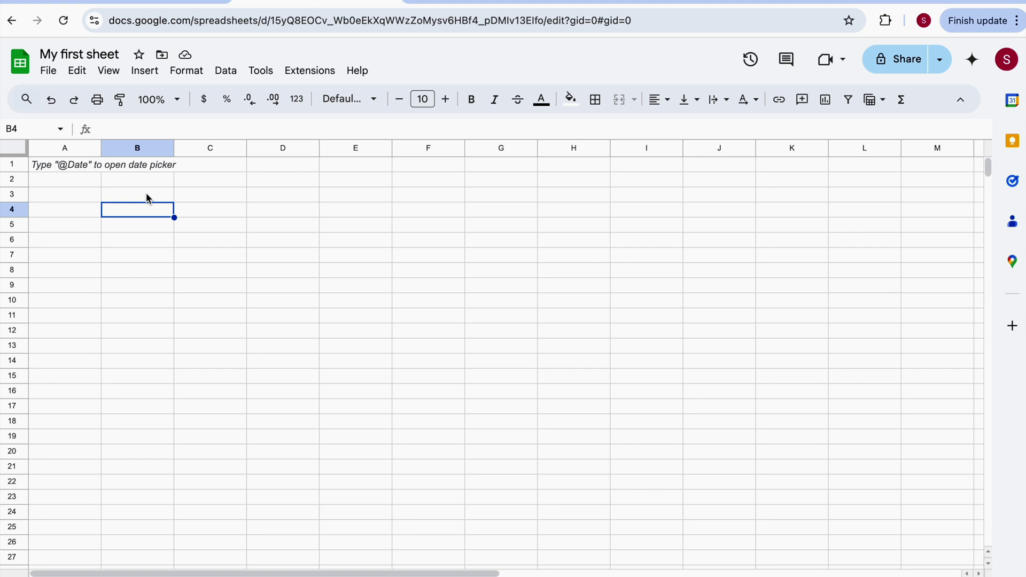
{"action": "left_click", "coordinate": [146, 194]}
{"action": "left_click", "coordinate": [145, 229]}
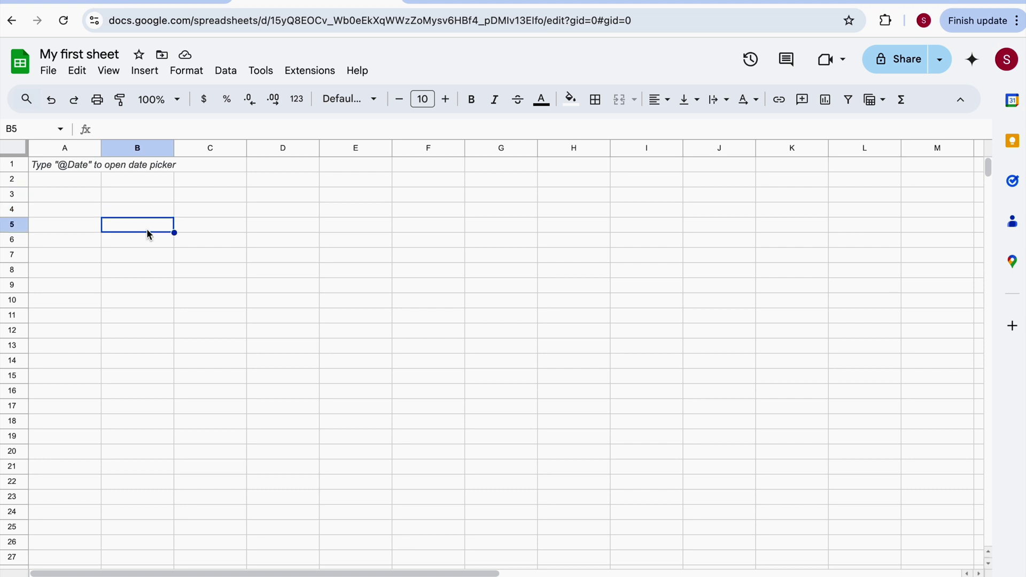
{"action": "left_click", "coordinate": [212, 234]}
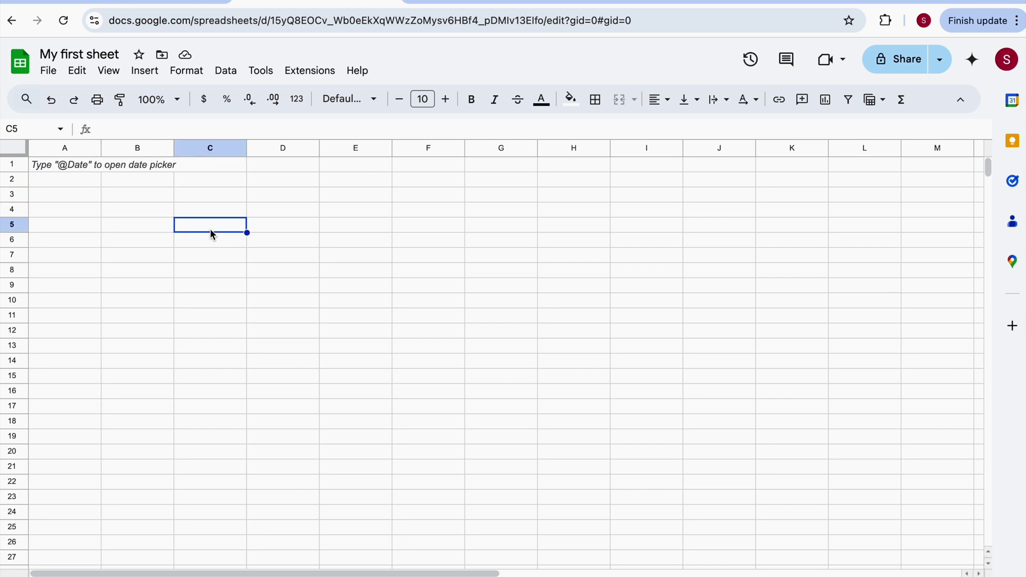
{"action": "left_click", "coordinate": [203, 201]}
{"action": "left_click", "coordinate": [145, 204]}
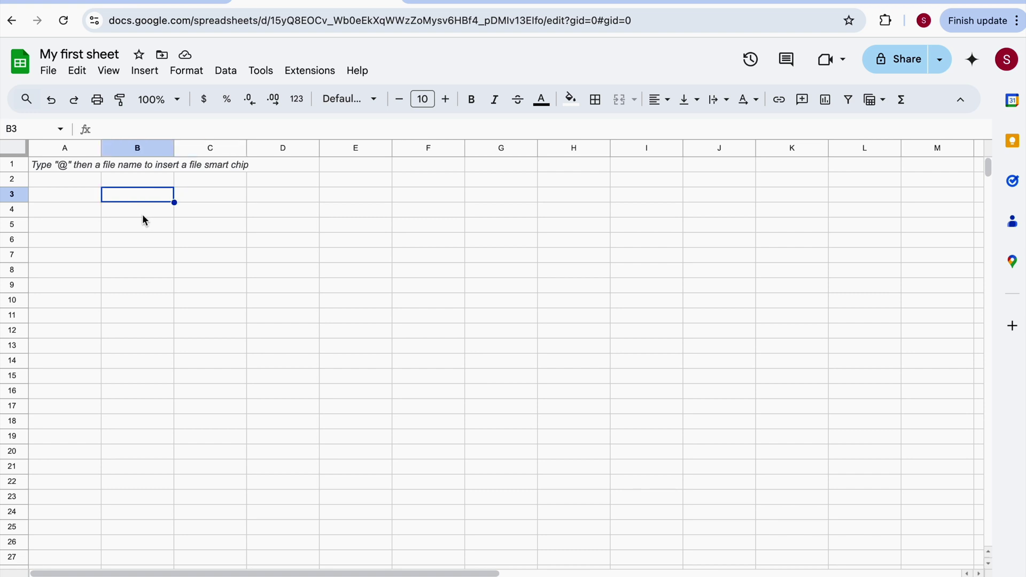
{"action": "left_click", "coordinate": [143, 216]}
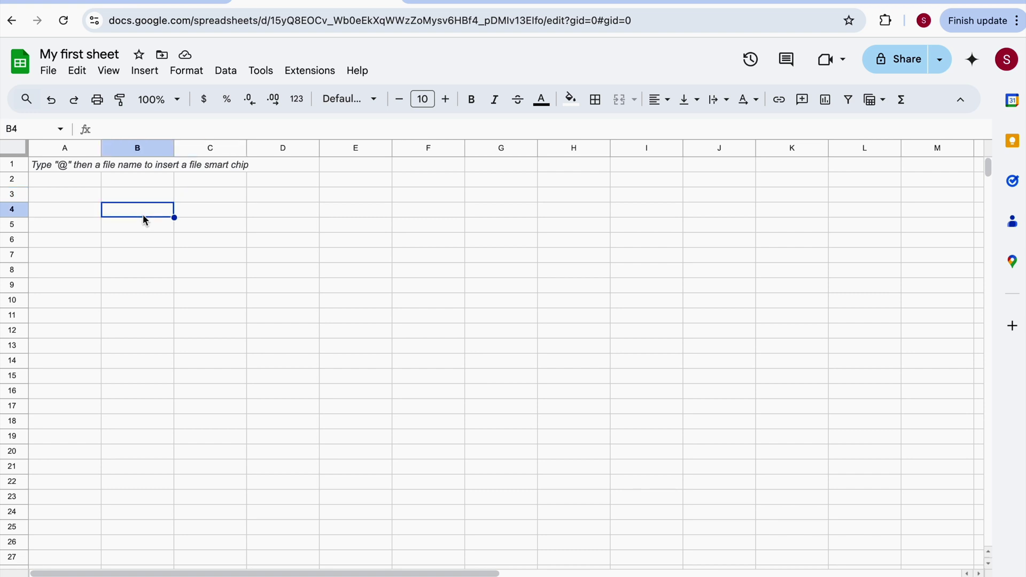
{"action": "left_click", "coordinate": [206, 216]}
{"action": "left_click", "coordinate": [209, 196]}
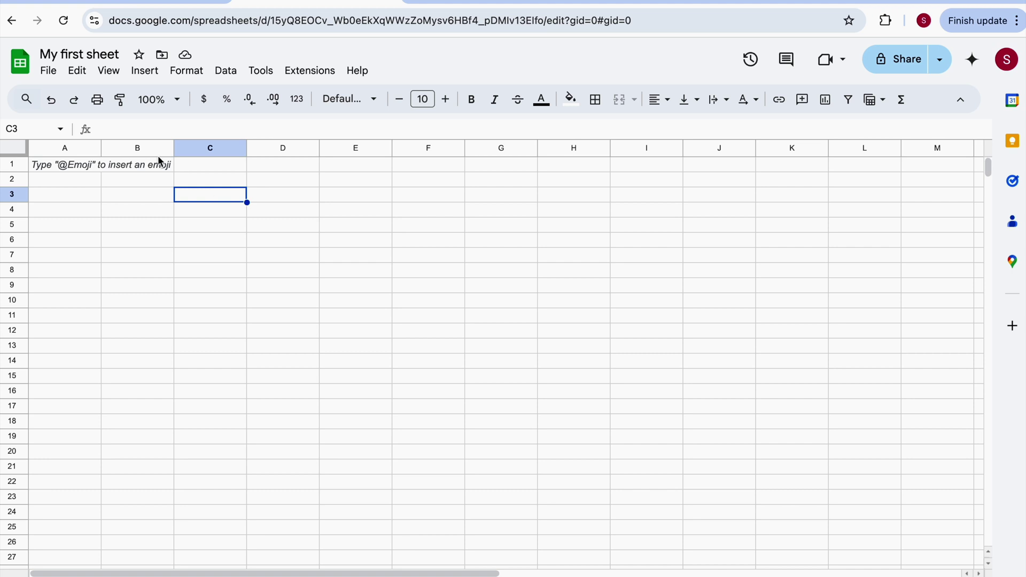
Select whole columns B, A, B and C one at a time, followed by rows 1, 2 and 3.
{"action": "left_click", "coordinate": [137, 149]}
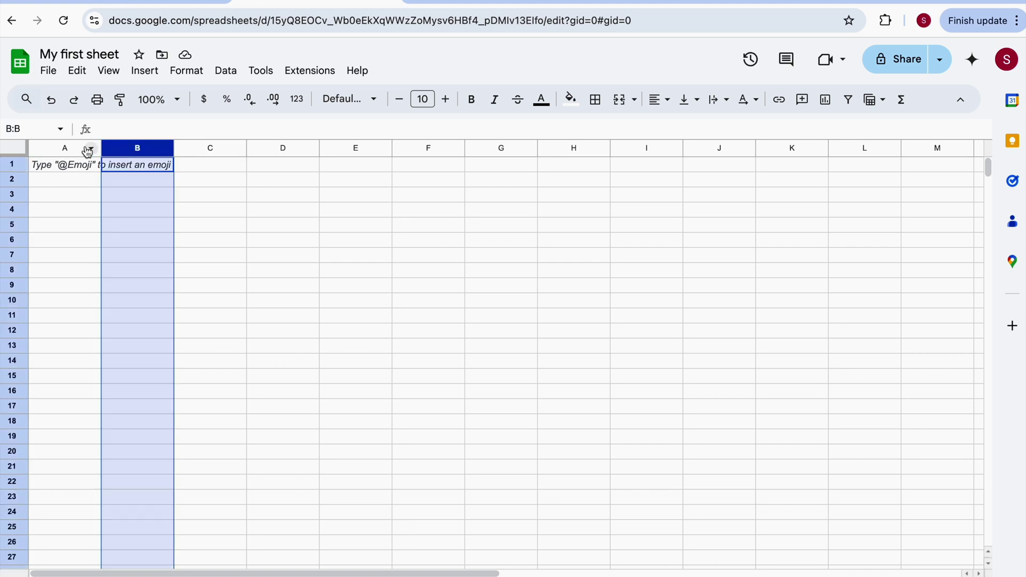
{"action": "left_click", "coordinate": [73, 147]}
{"action": "left_click", "coordinate": [140, 148]}
{"action": "left_click", "coordinate": [202, 149]}
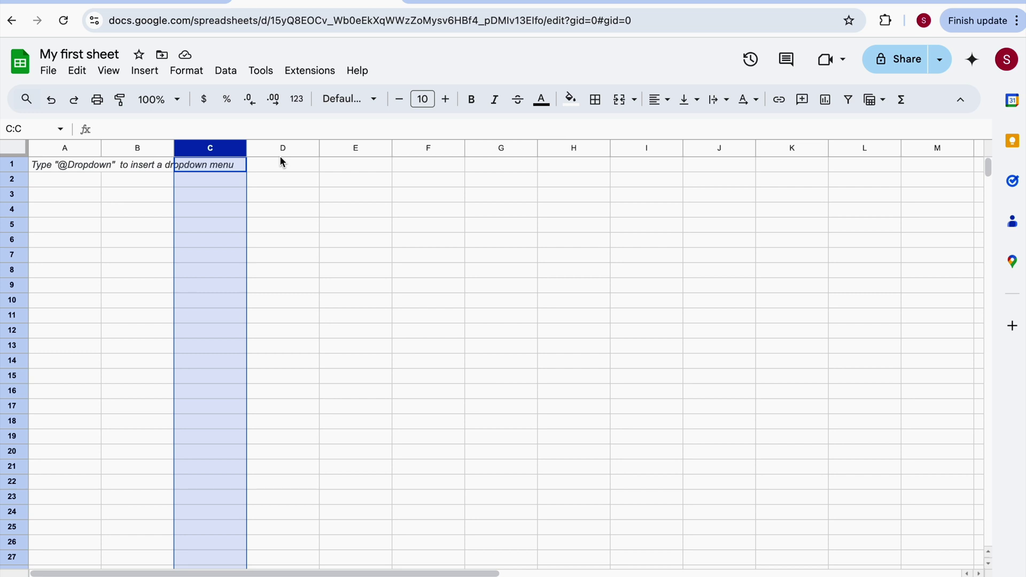
{"action": "left_click", "coordinate": [10, 164]}
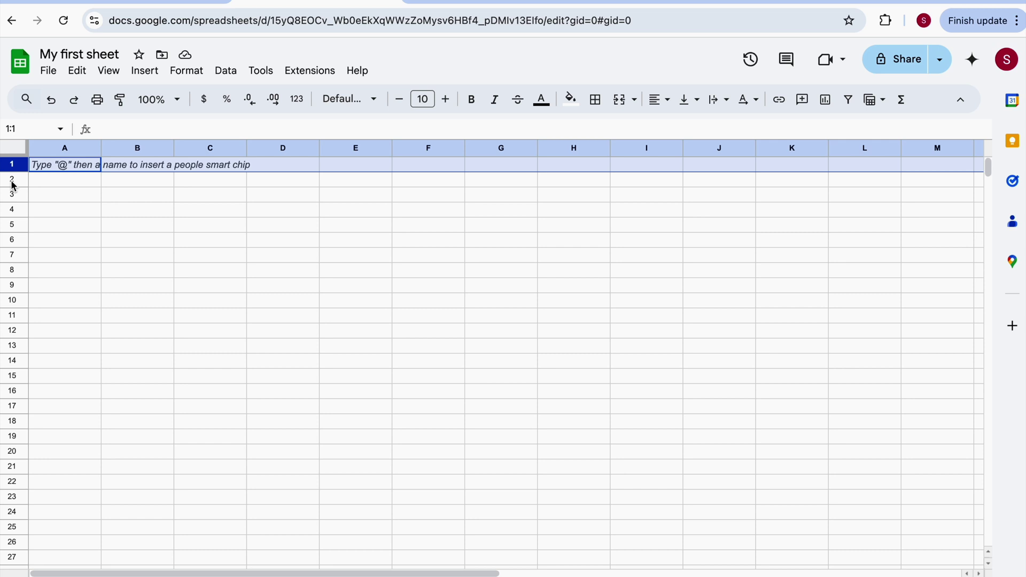
{"action": "left_click", "coordinate": [12, 181]}
{"action": "left_click", "coordinate": [11, 196]}
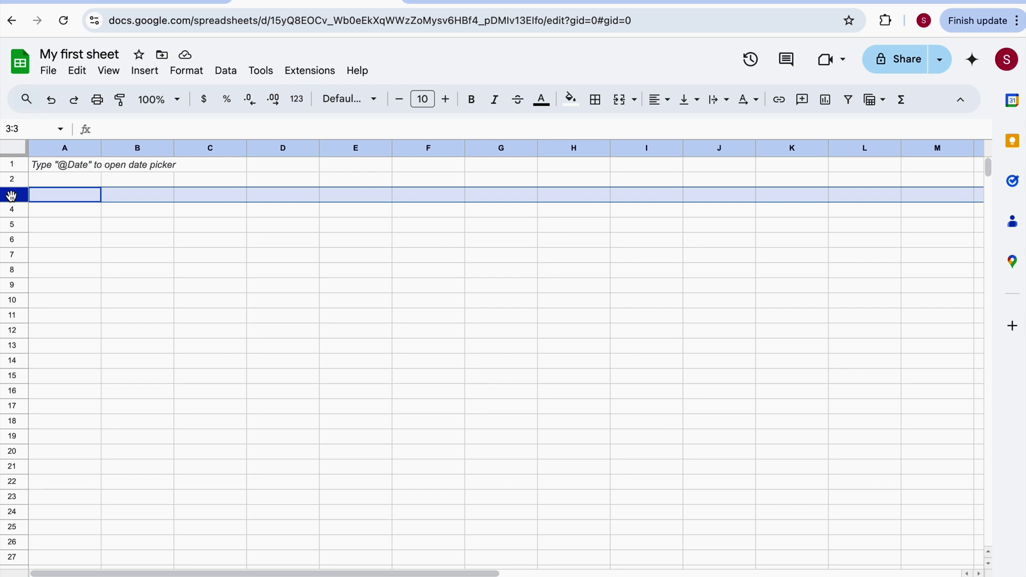
Try the sheet zoom at 50% and 150%, and set it back to 100%.
{"action": "left_click", "coordinate": [179, 104]}
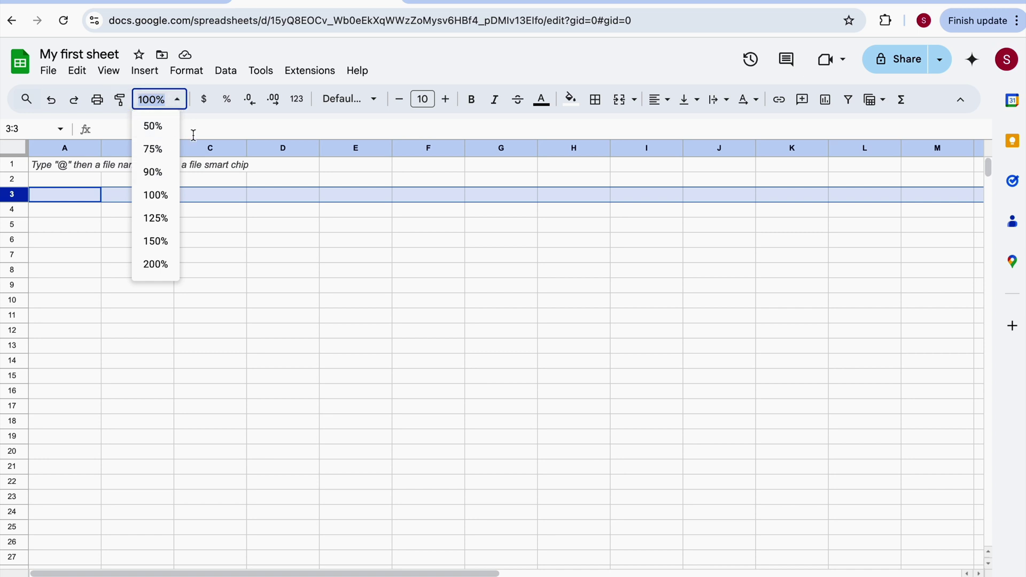
{"action": "left_click", "coordinate": [153, 127]}
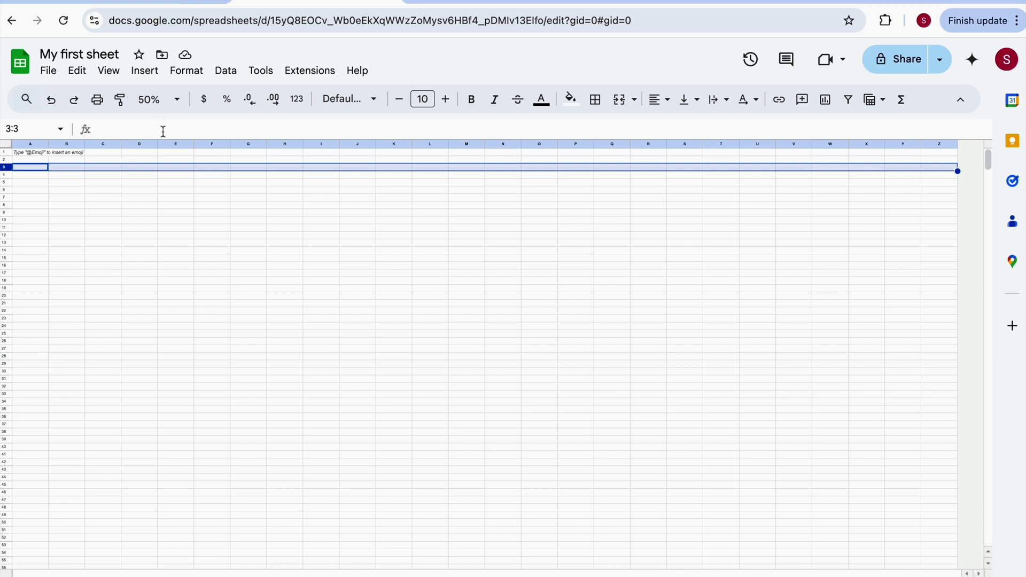
{"action": "left_click", "coordinate": [177, 107]}
{"action": "left_click", "coordinate": [161, 241]}
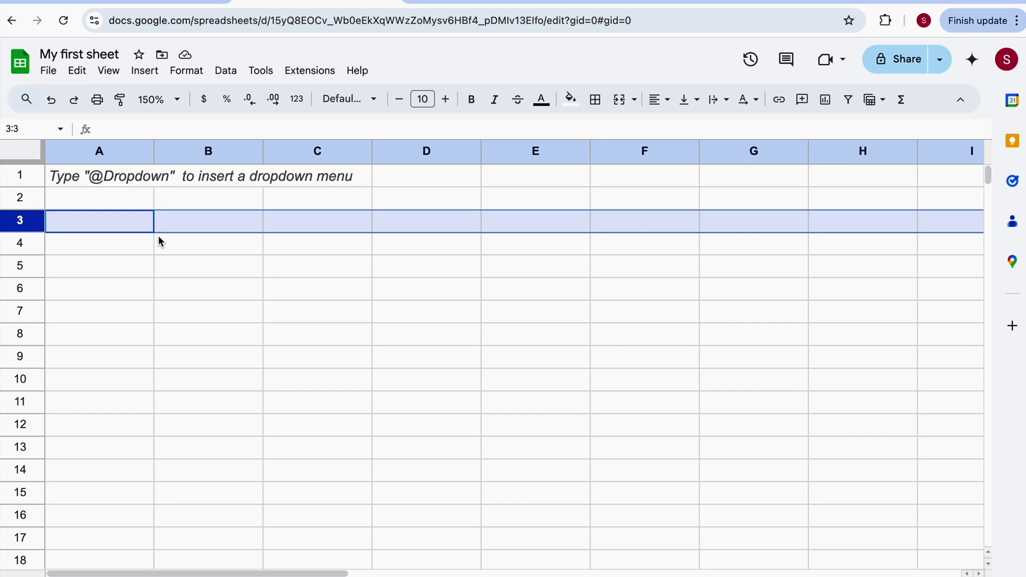
{"action": "left_click", "coordinate": [178, 100]}
{"action": "left_click", "coordinate": [160, 195]}
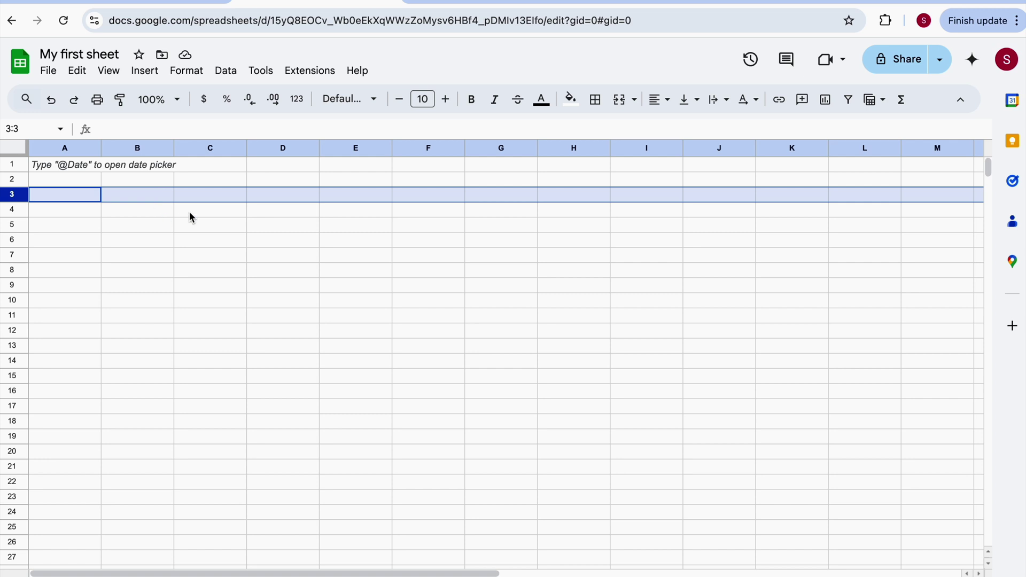
Enter the text "Good moring" in cell B3.
{"action": "left_click", "coordinate": [154, 202]}
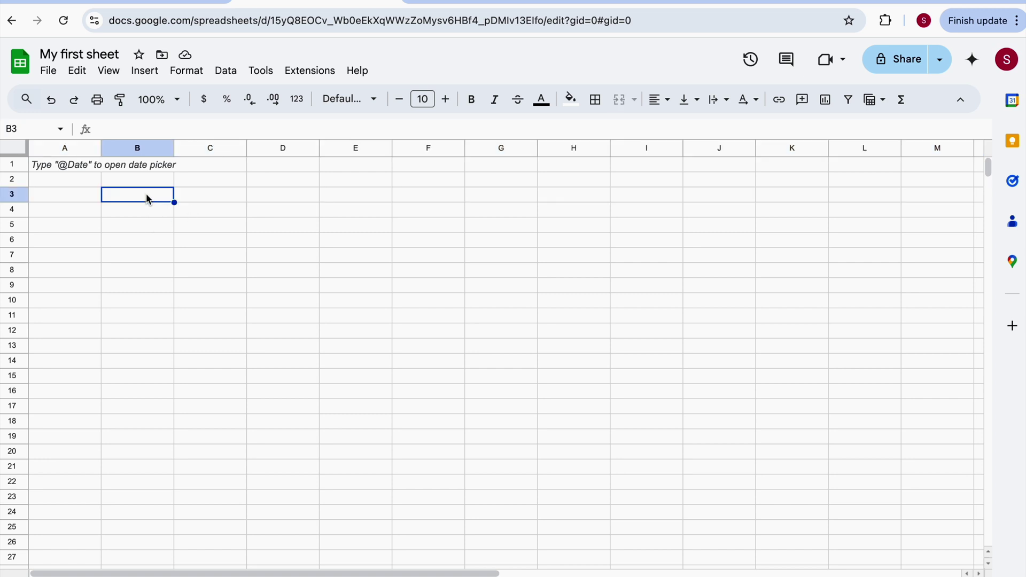
{"action": "left_click", "coordinate": [140, 216]}
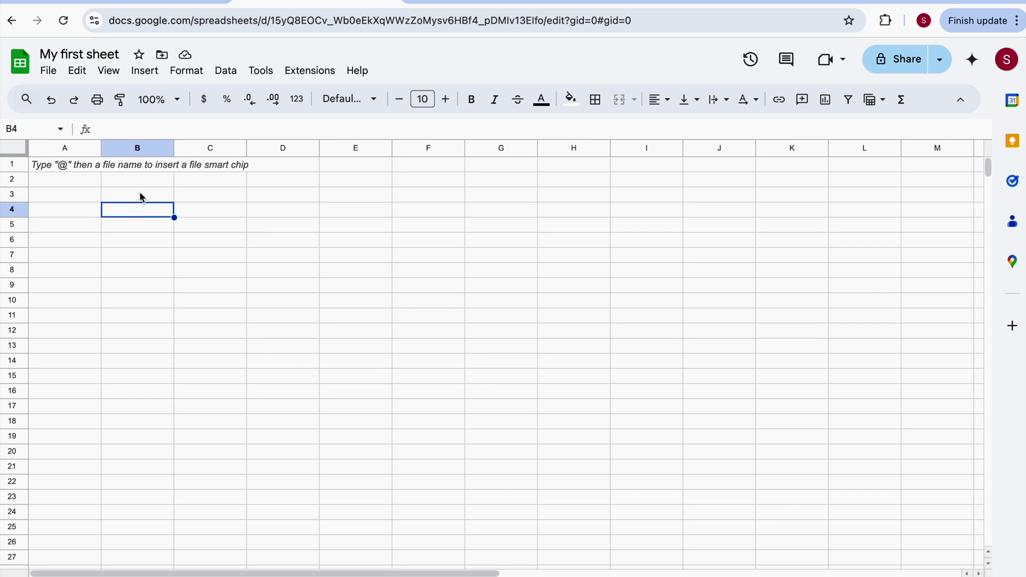
{"action": "left_click", "coordinate": [140, 195]}
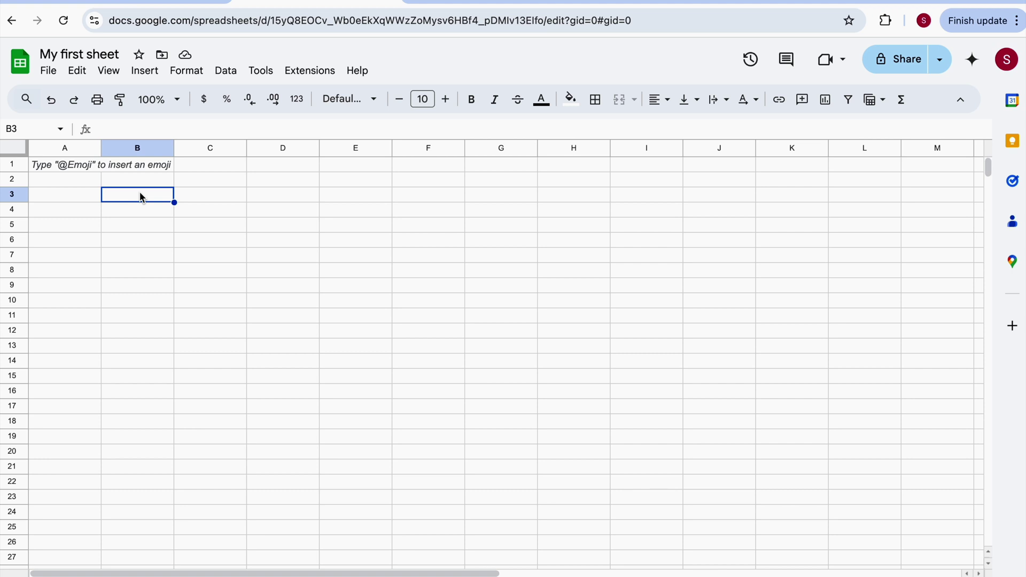
{"action": "type", "text": "Good moring"}
{"action": "key", "text": "Return"}
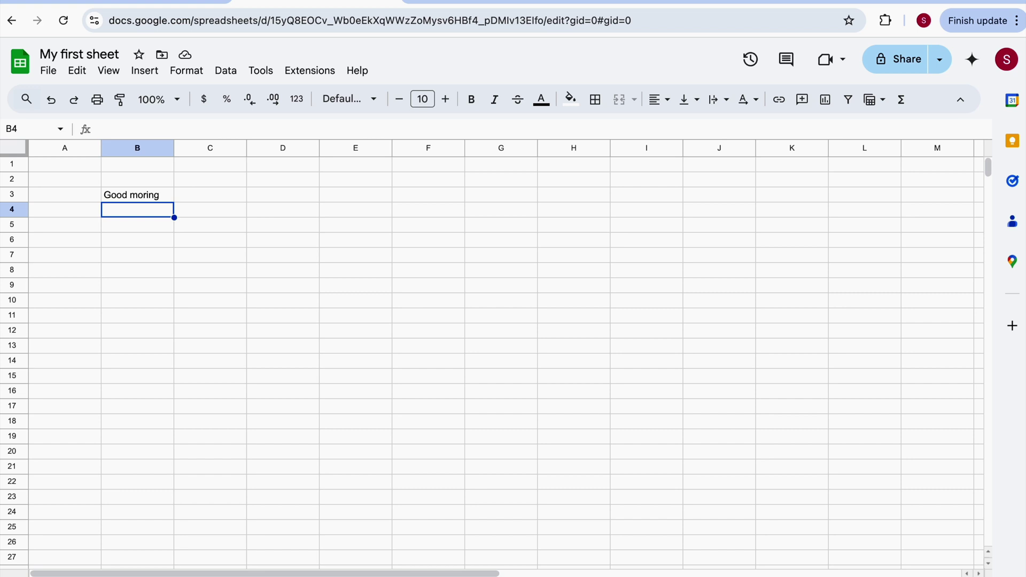
Overwrite the text in cell B3 with "G" and undo that change.
{"action": "left_click", "coordinate": [138, 196]}
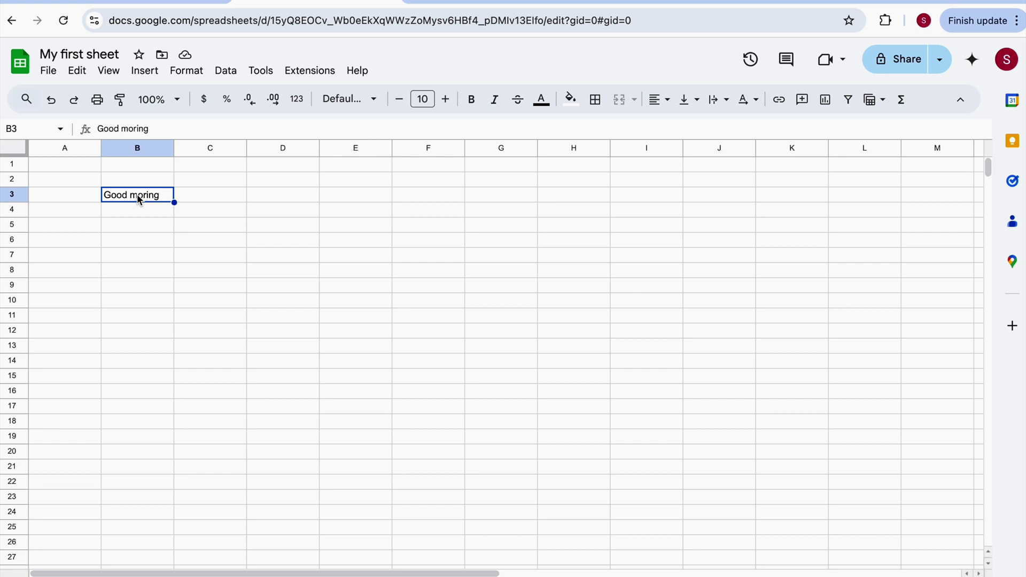
{"action": "left_click", "coordinate": [138, 238]}
{"action": "left_click", "coordinate": [148, 194]}
{"action": "type", "text": "G"}
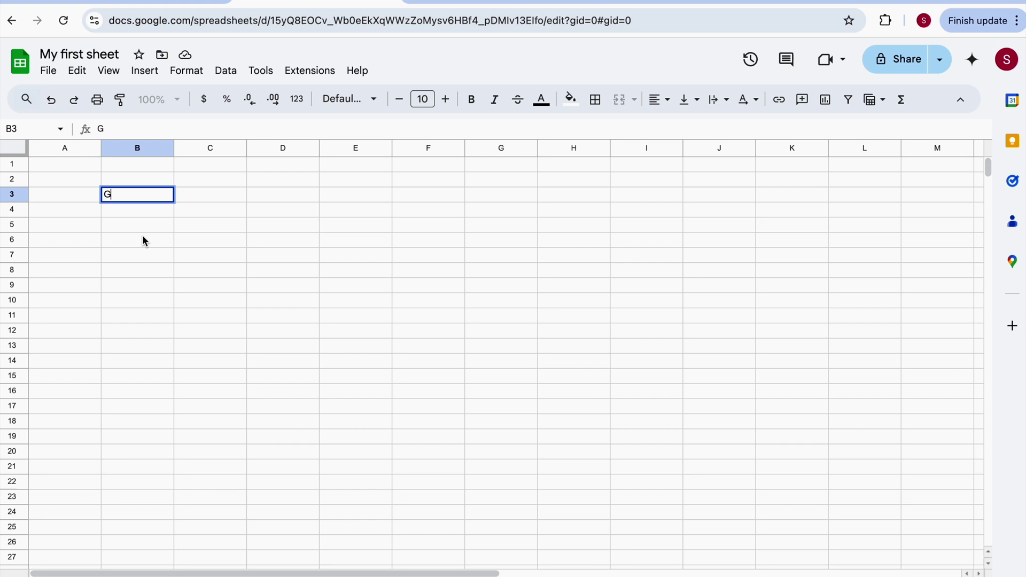
{"action": "left_click", "coordinate": [171, 243]}
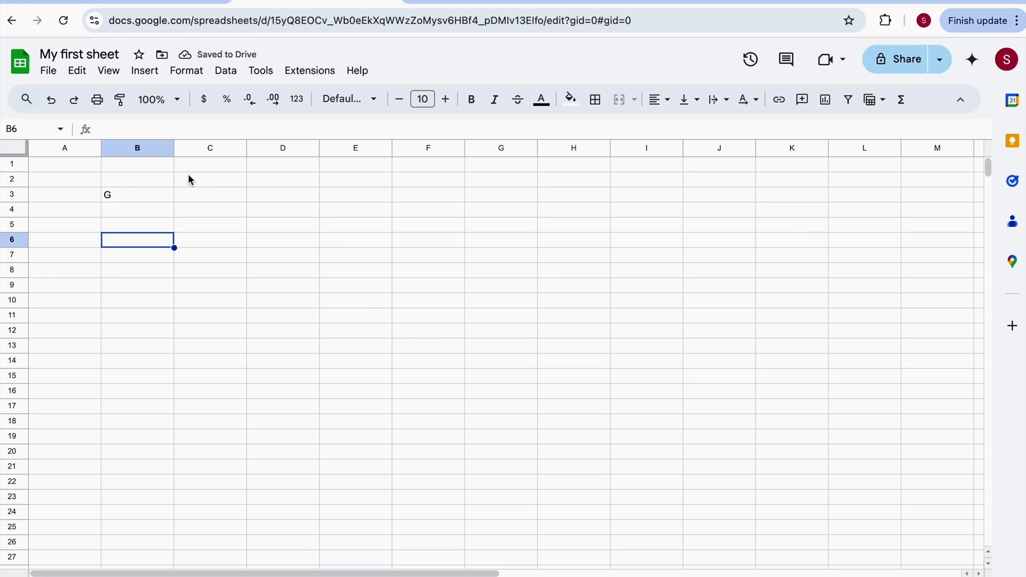
{"action": "key", "text": "ctrl+z"}
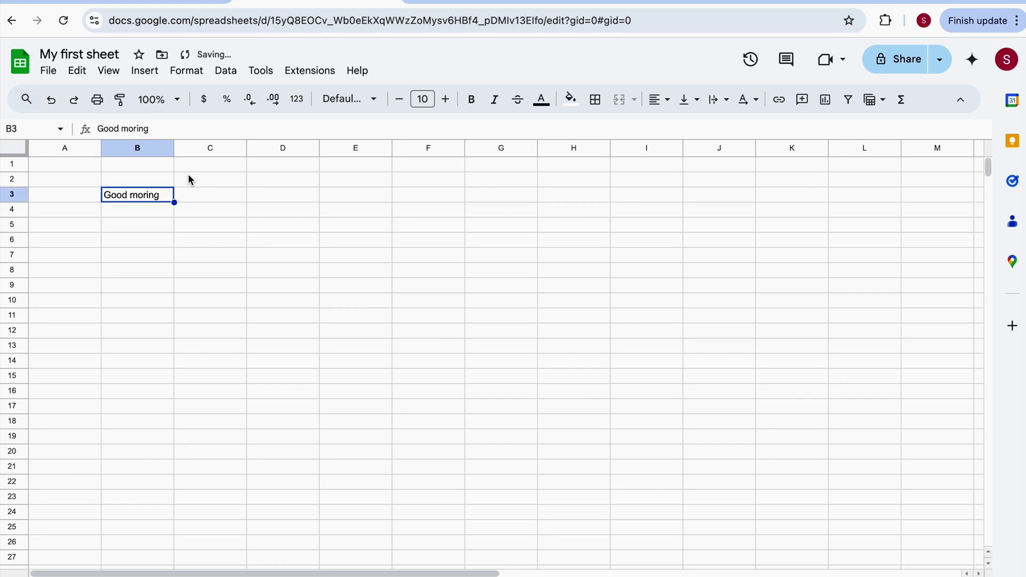
Edit the existing text in cell B3 by inserting the missing "n" so it reads "Good morning".
{"action": "double_click", "coordinate": [152, 196]}
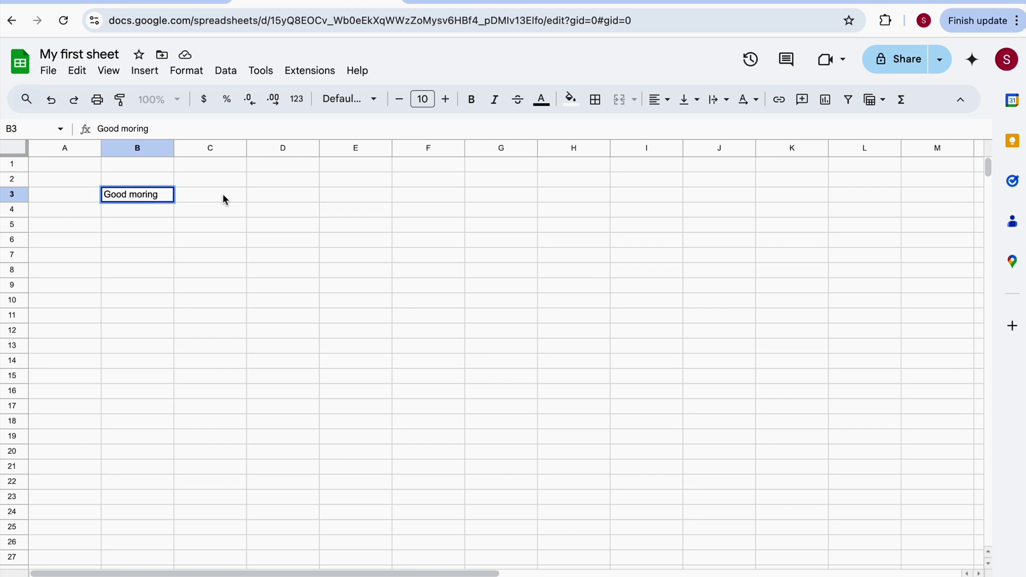
{"action": "left_click", "coordinate": [154, 194]}
{"action": "left_click", "coordinate": [145, 194]}
{"action": "type", "text": "n"}
{"action": "key", "text": "Return"}
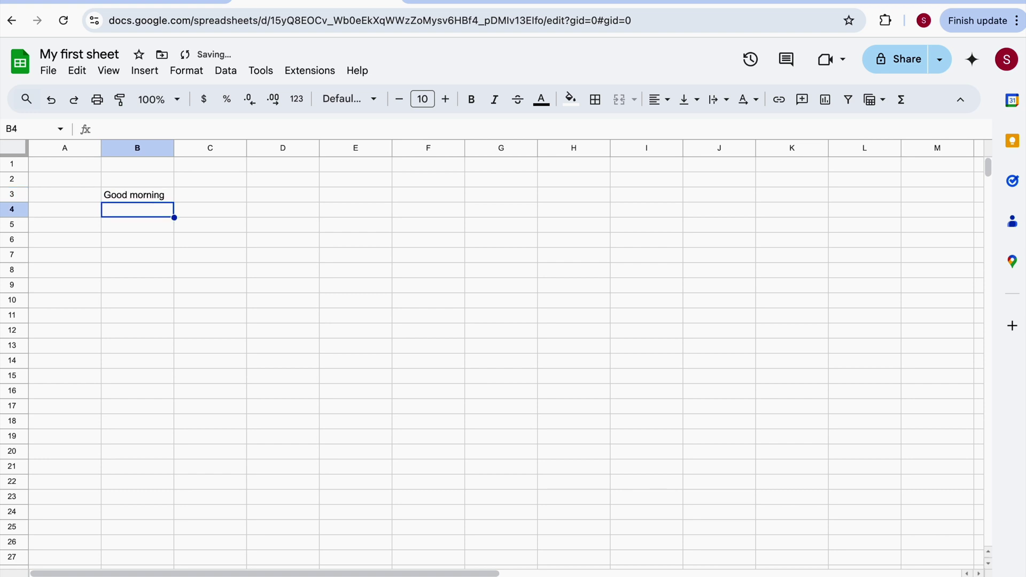
Practise moving the cell selection from B3 down to B4 and from B3 across to C3.
{"action": "left_click", "coordinate": [147, 195]}
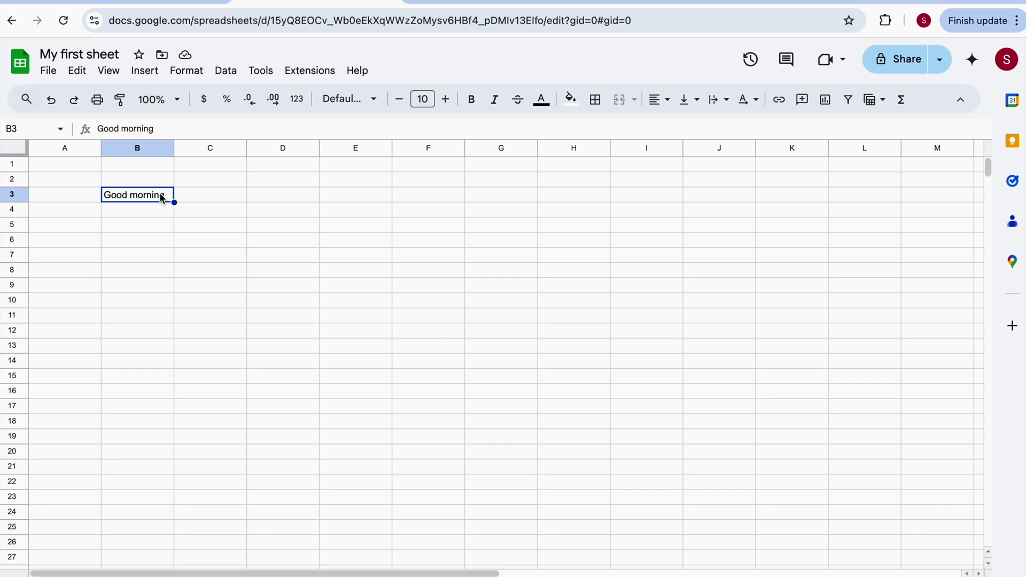
{"action": "key", "text": "Return"}
{"action": "key", "text": "Return"}
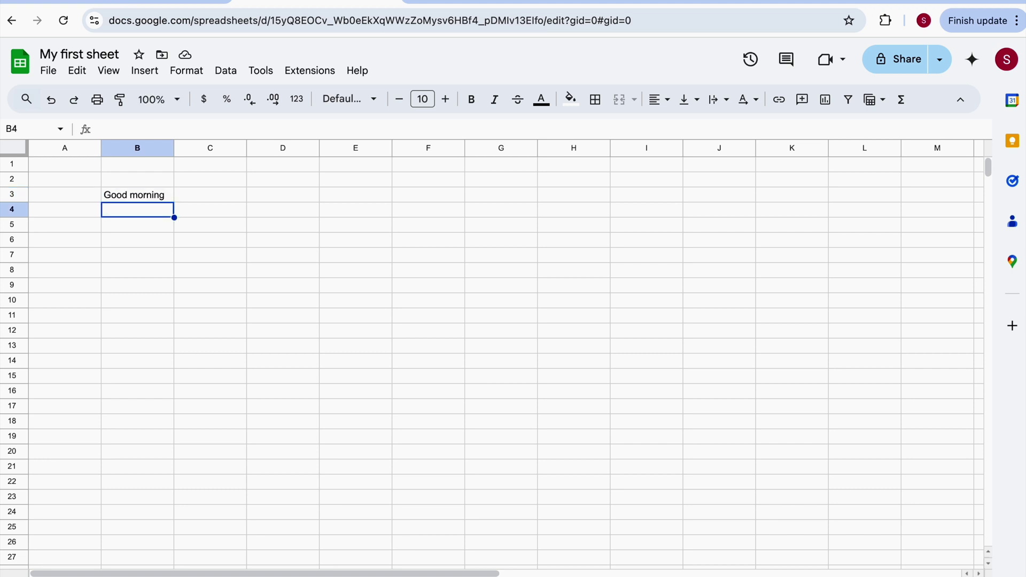
{"action": "left_click", "coordinate": [152, 196]}
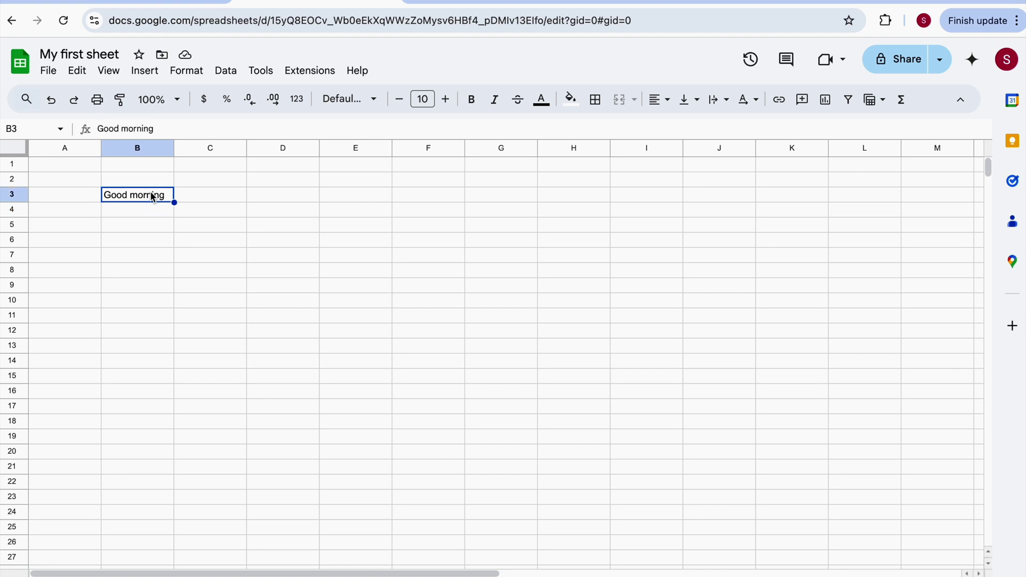
{"action": "key", "text": "Tab"}
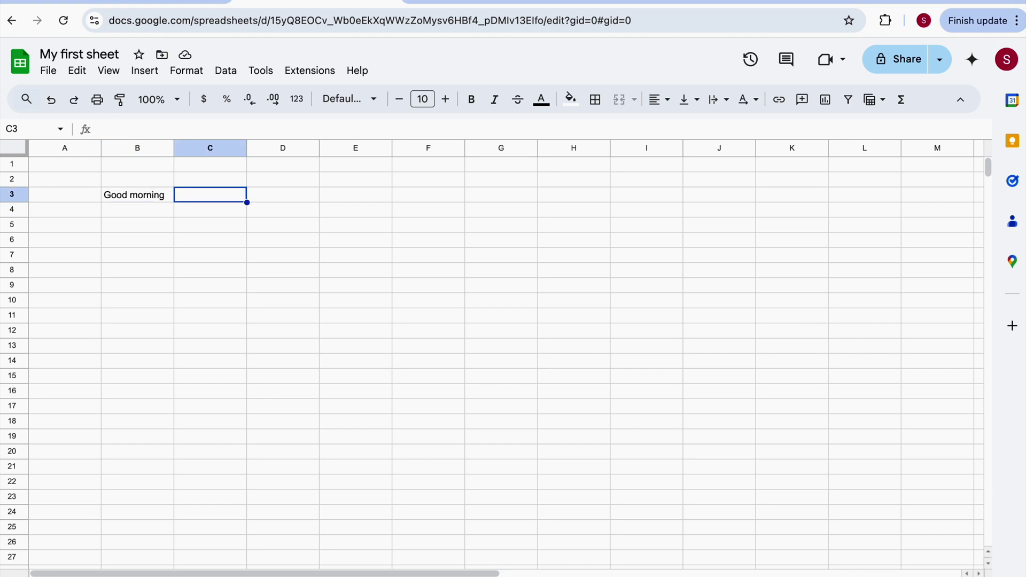
Enter "Good night" in cell B4, directly below "Good morning", correcting the mistyped first letter to "G".
{"action": "left_click", "coordinate": [143, 200]}
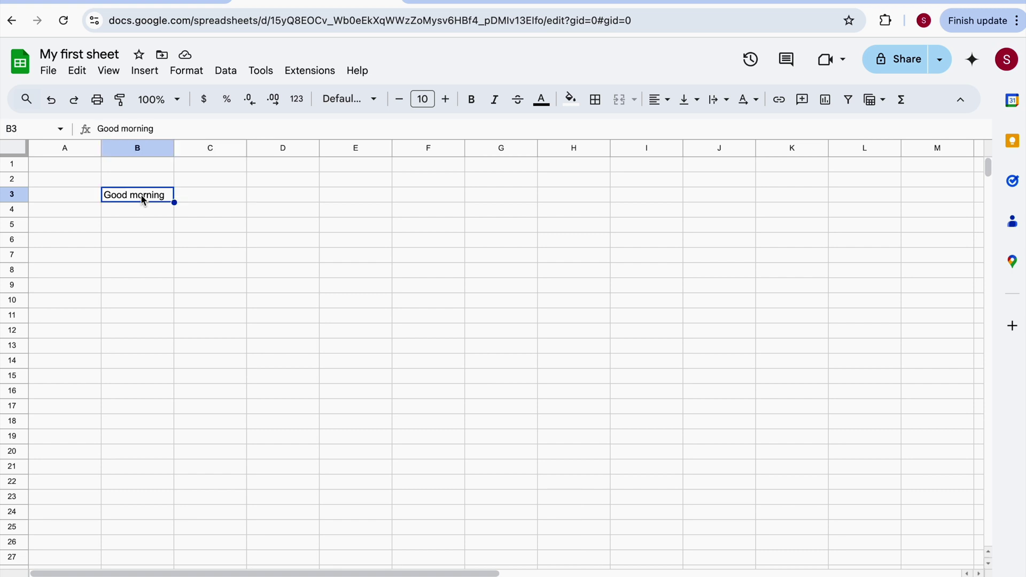
{"action": "key", "text": "Return"}
{"action": "key", "text": "Return"}
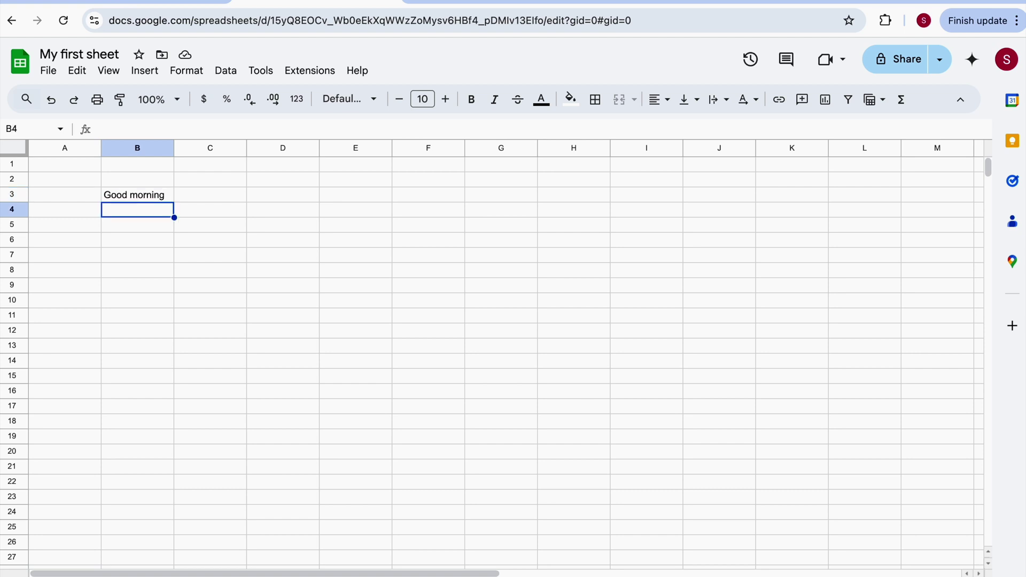
{"action": "type", "text": "Dood night"}
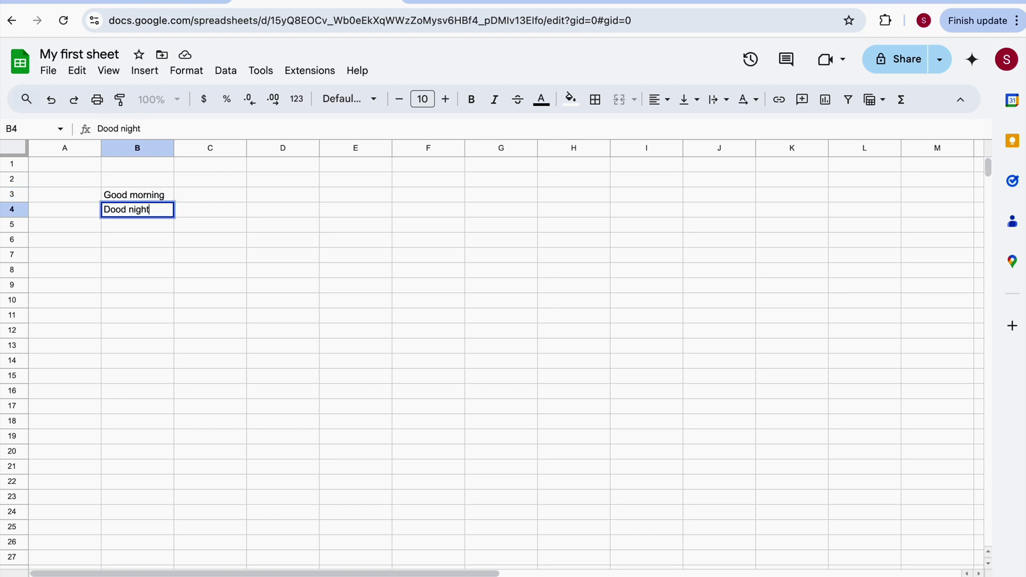
{"action": "left_click", "coordinate": [105, 208]}
{"action": "key", "text": "Delete"}
{"action": "type", "text": "G"}
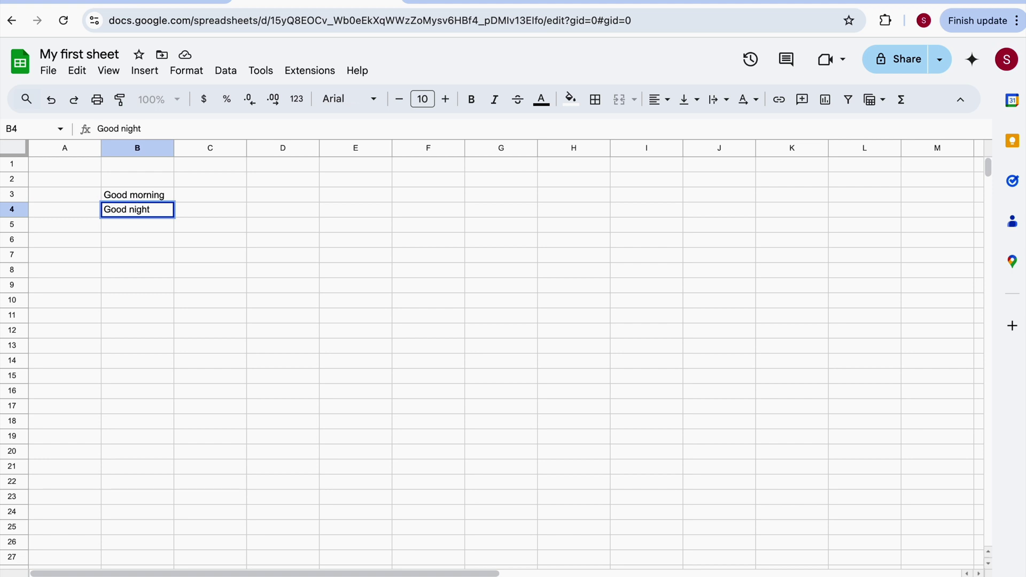
{"action": "key", "text": "Tab"}
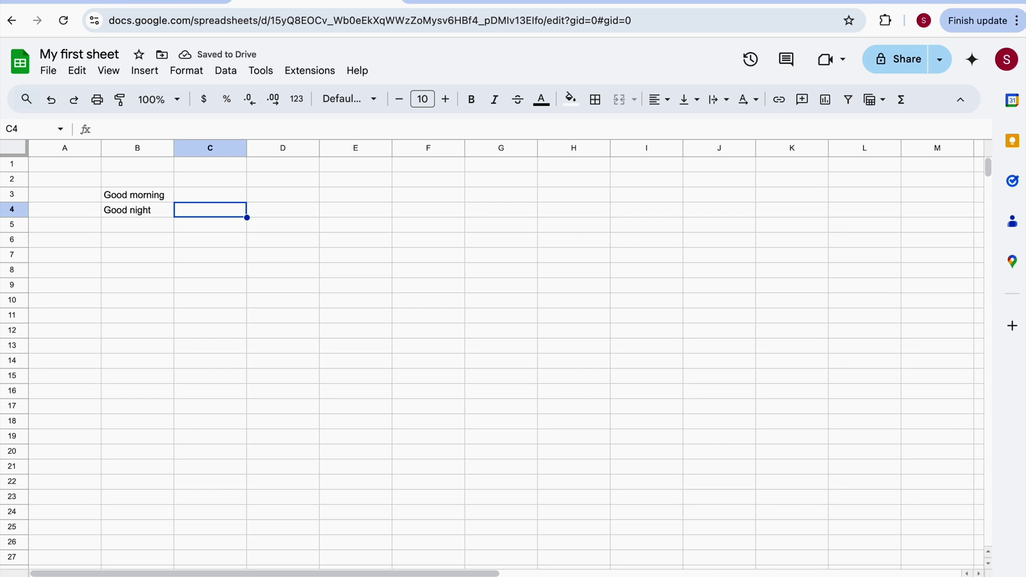
Copy the "Good night" text from cell B4 into C3 and clear B4.
{"action": "left_click", "coordinate": [124, 216]}
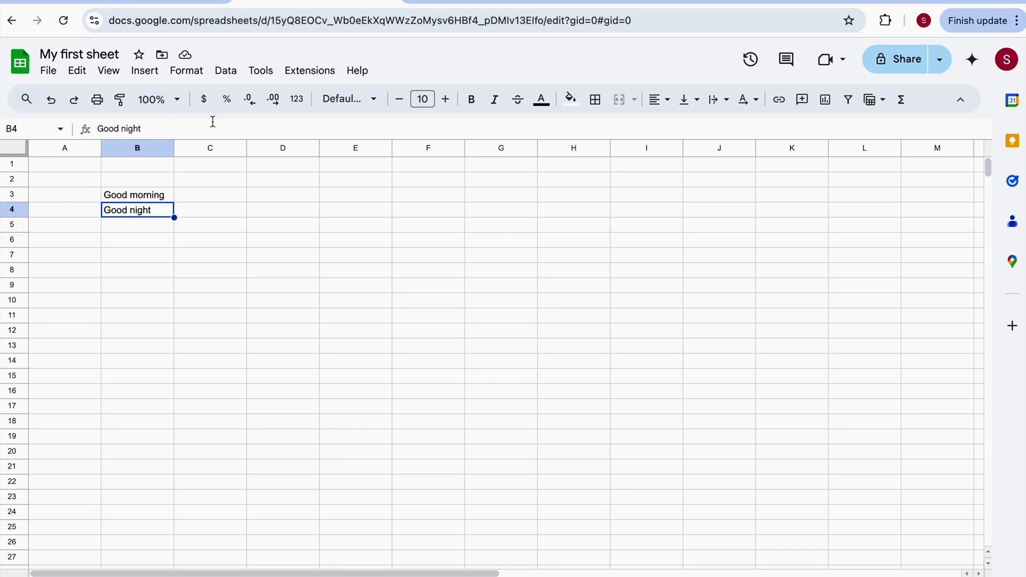
{"action": "left_click", "coordinate": [209, 148]}
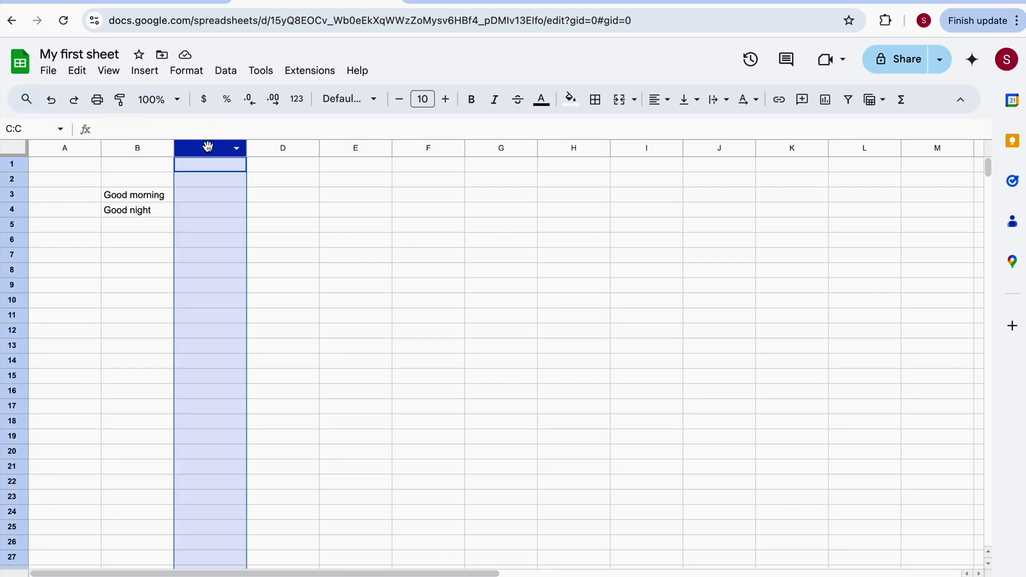
{"action": "left_click", "coordinate": [196, 194]}
{"action": "key", "text": "Down"}
{"action": "key", "text": "Left"}
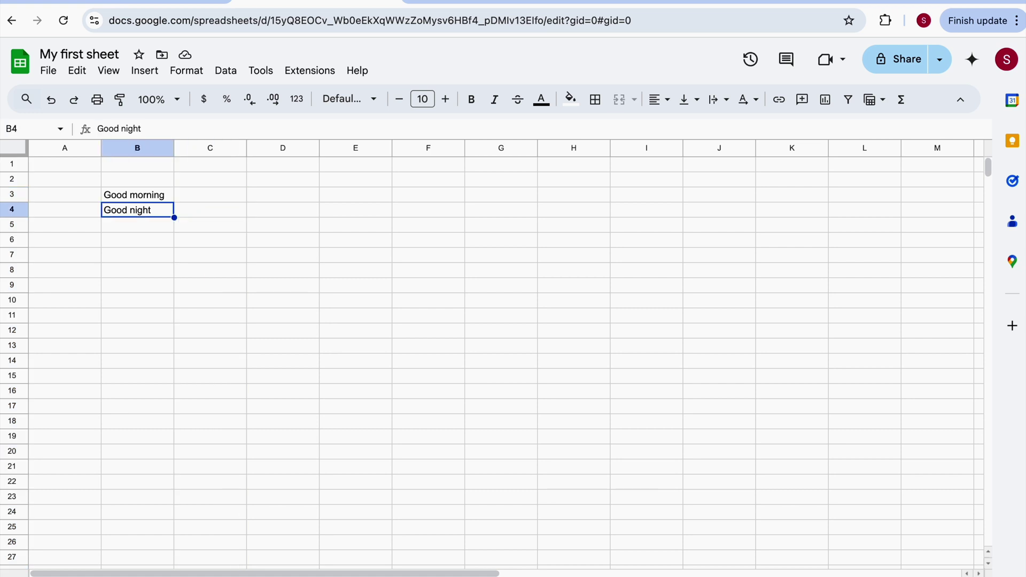
{"action": "key", "text": "ctrl+c"}
{"action": "key", "text": "Right"}
{"action": "key", "text": "Up"}
{"action": "key", "text": "ctrl+v"}
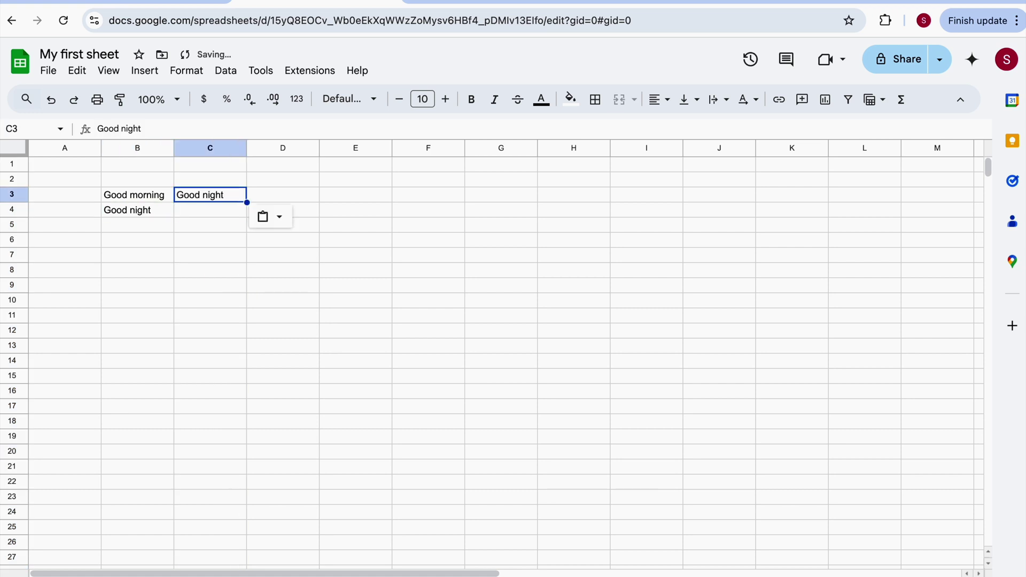
{"action": "left_click", "coordinate": [143, 211]}
{"action": "key", "text": "Delete"}
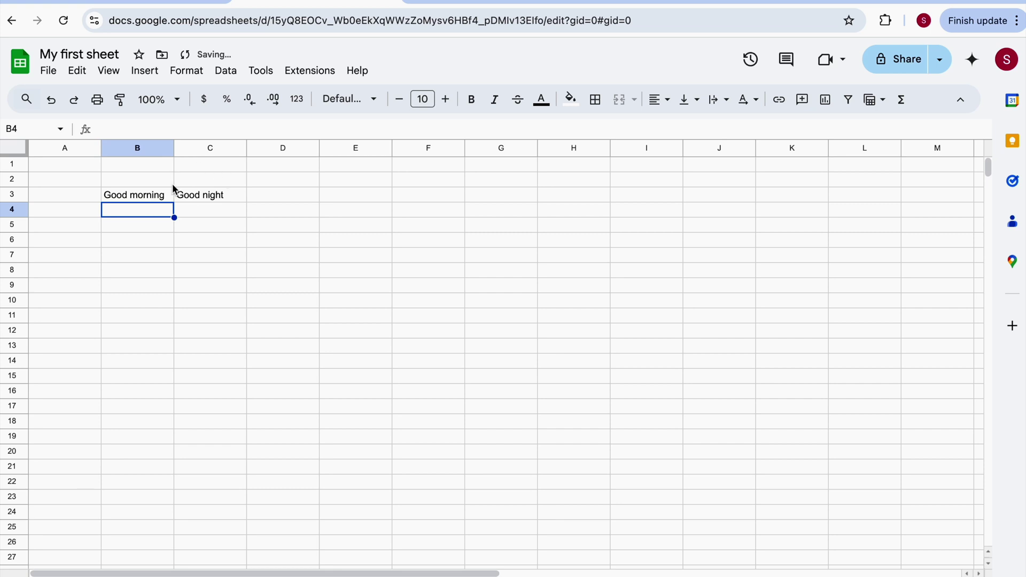
Insert one empty column to the left of column C, between "Good morning" and "Good night".
{"action": "left_click", "coordinate": [210, 152]}
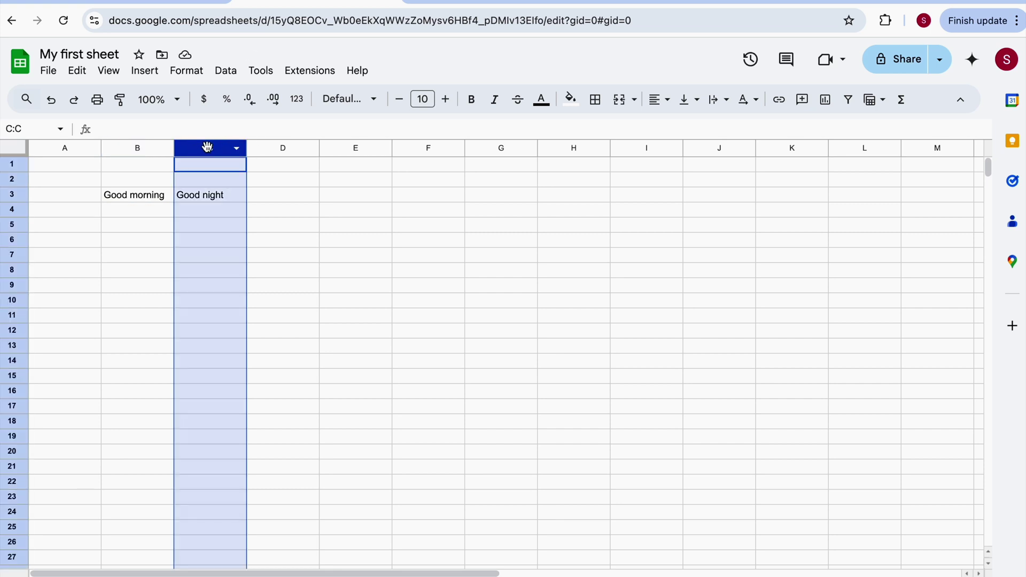
{"action": "right_click", "coordinate": [208, 148]}
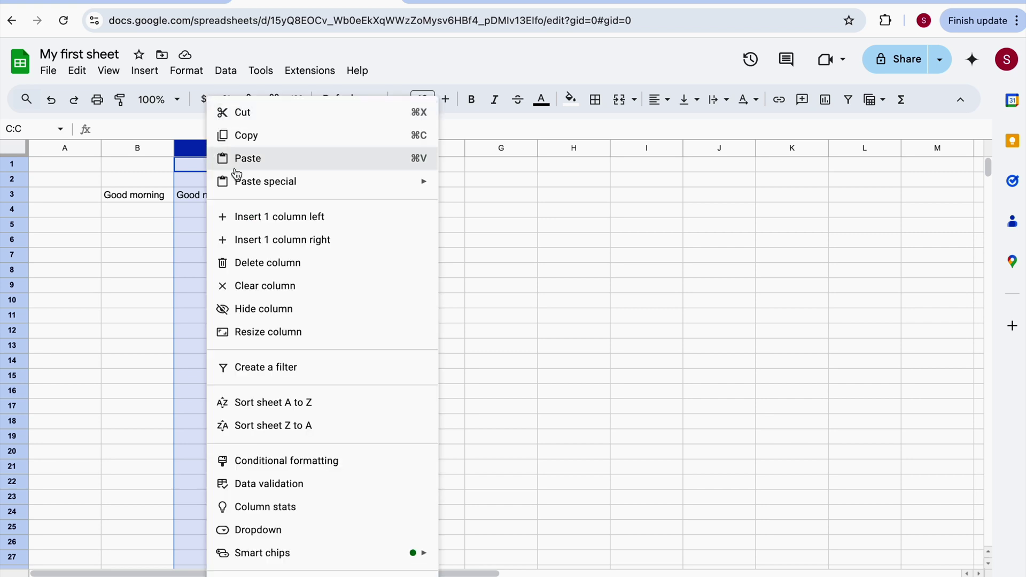
{"action": "left_click", "coordinate": [305, 219]}
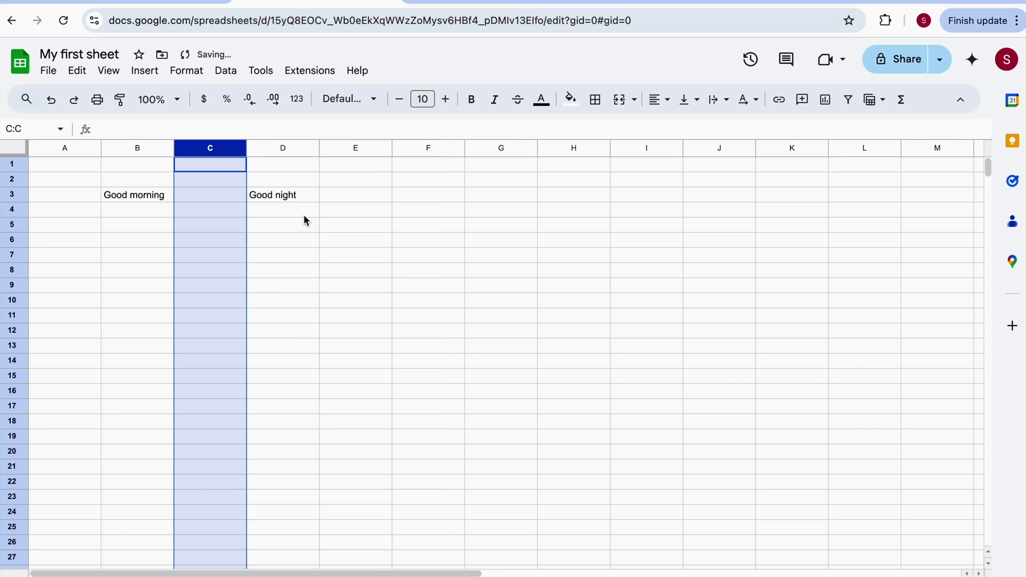
Enter "Good afternoon" in cell C3 of the new column.
{"action": "left_click", "coordinate": [222, 199]}
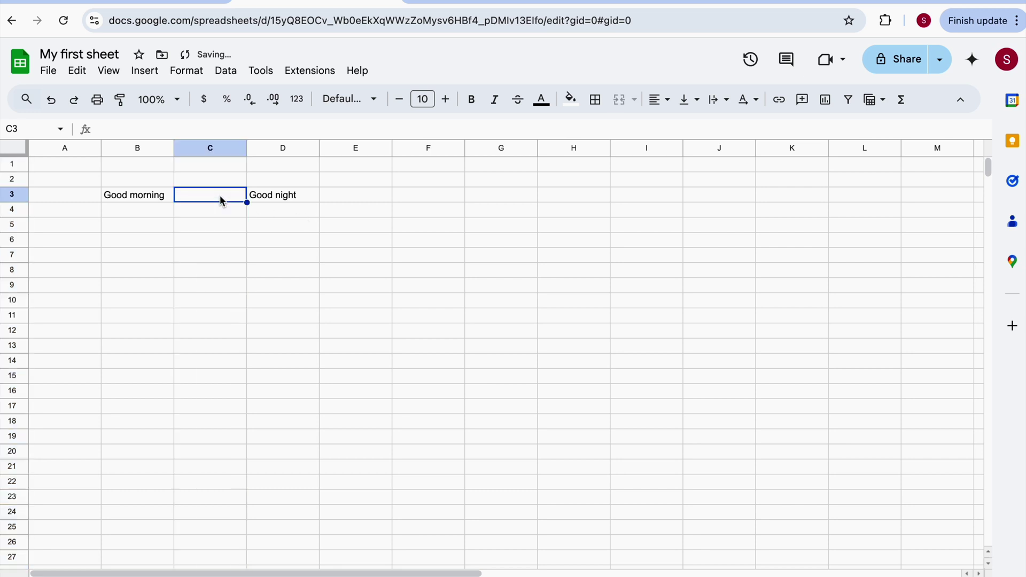
{"action": "type", "text": "Goo"}
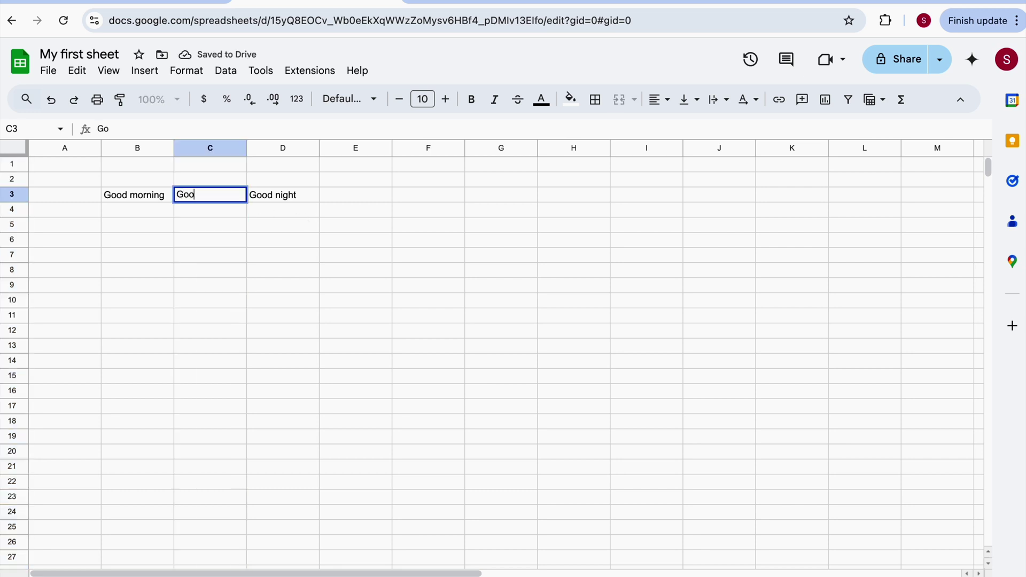
{"action": "type", "text": "d afternoon"}
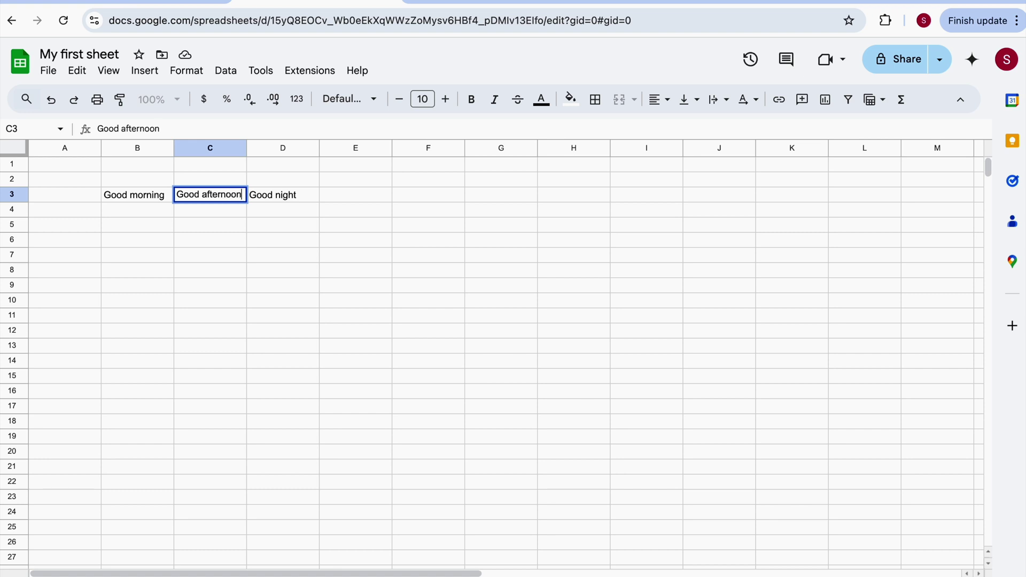
{"action": "key", "text": "Return"}
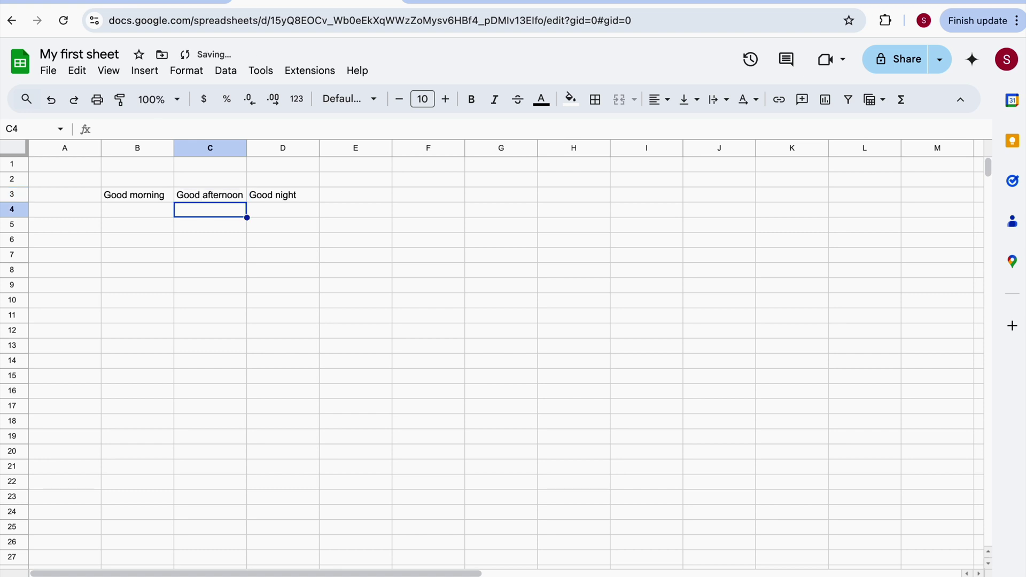
Enter the number 123 in cell B4 under "Good morning".
{"action": "left_click", "coordinate": [137, 209]}
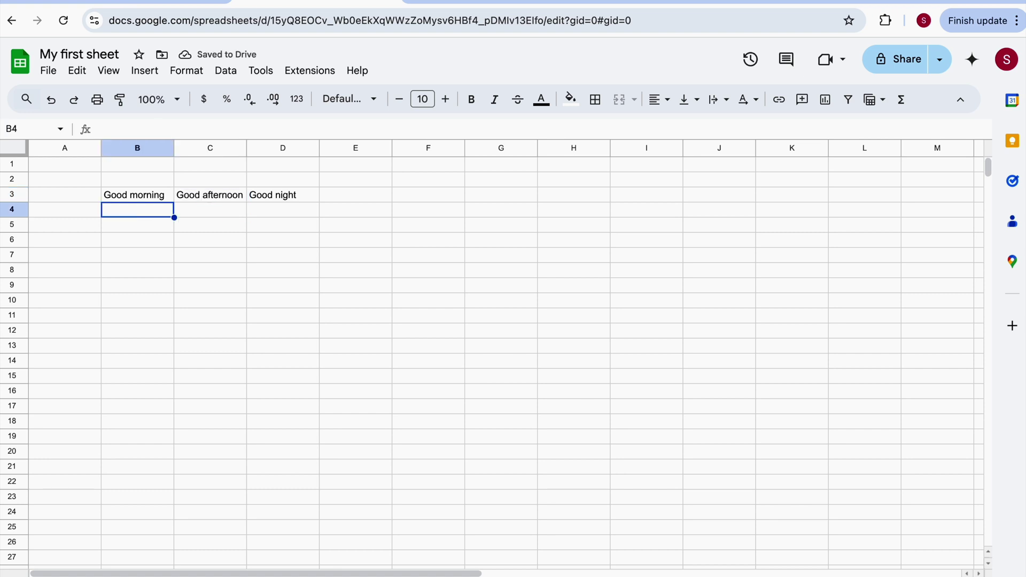
{"action": "type", "text": "123"}
{"action": "key", "text": "Tab"}
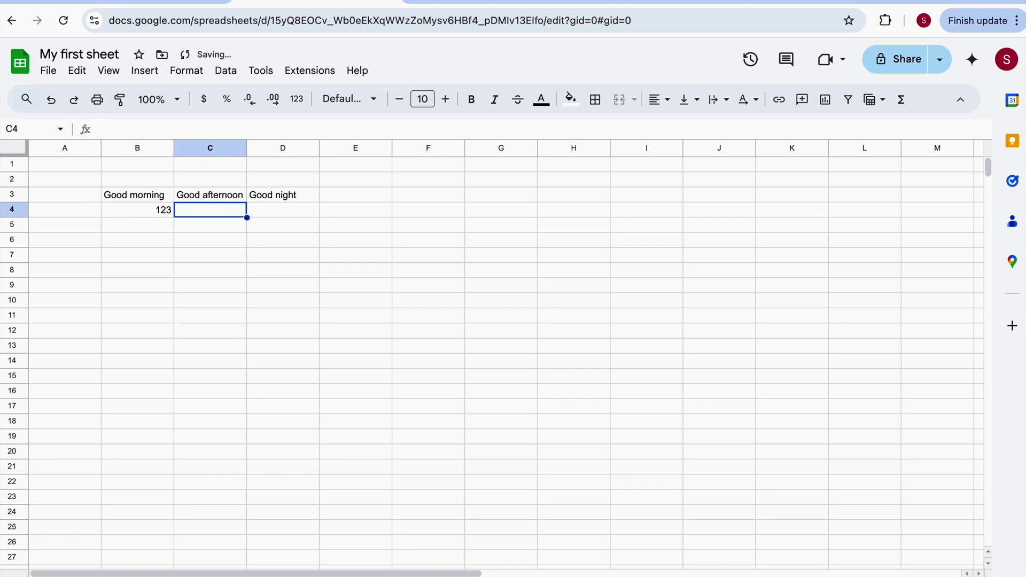
Compare how the text in cell B3 and the number in cell B4 are aligned within their cells.
{"action": "left_click", "coordinate": [137, 210]}
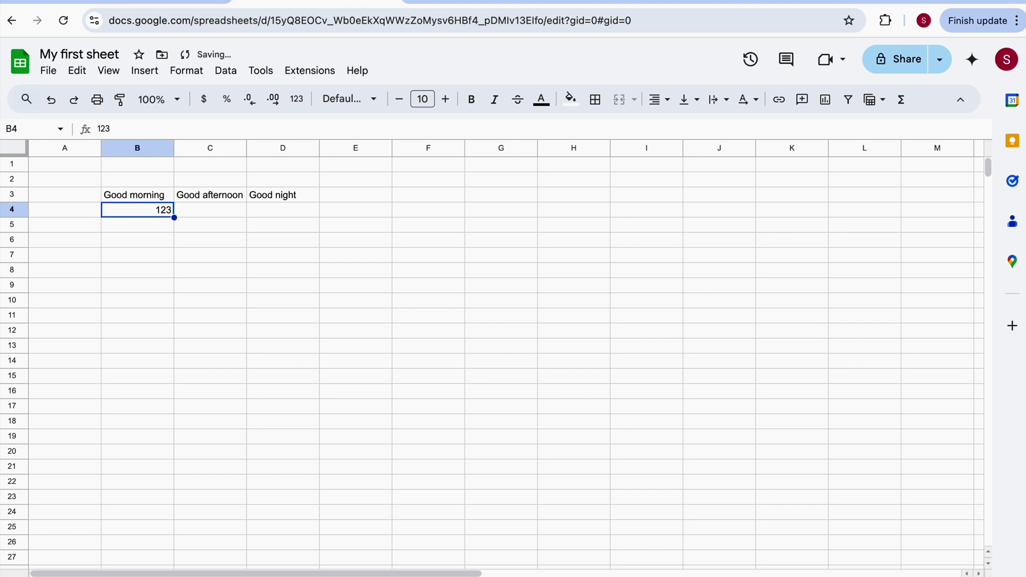
{"action": "left_click", "coordinate": [137, 194]}
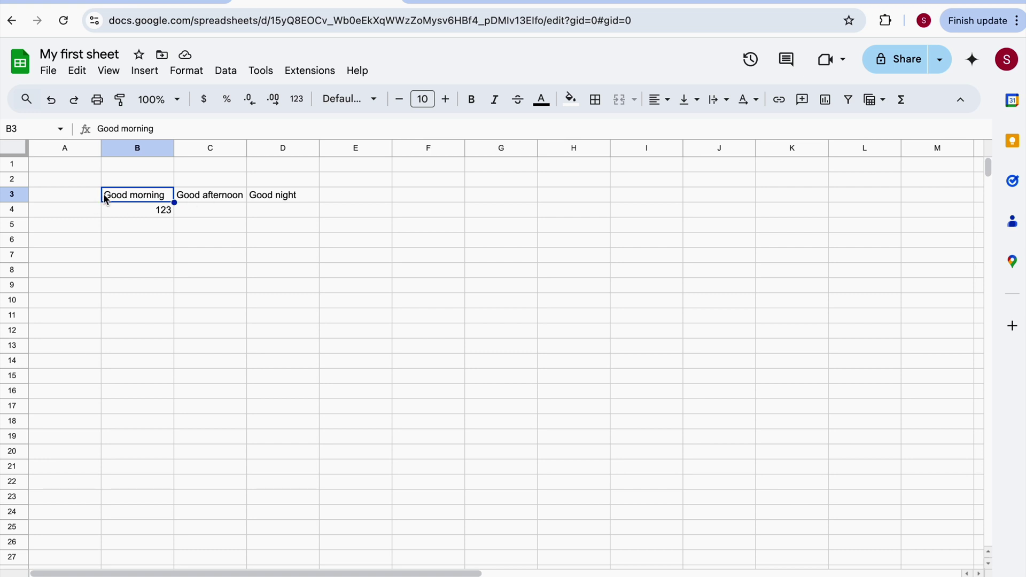
{"action": "left_click", "coordinate": [165, 212]}
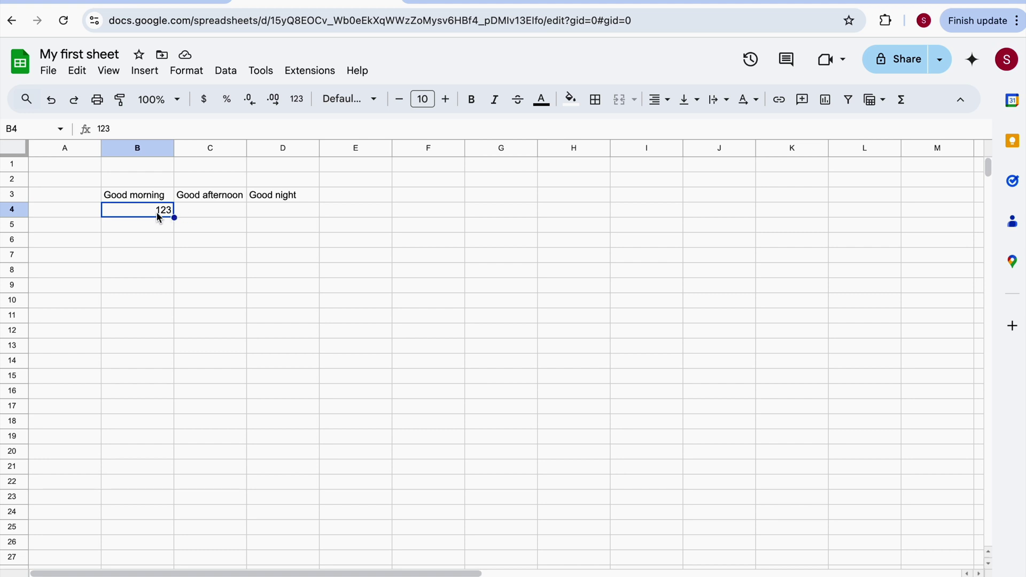
{"action": "left_click", "coordinate": [157, 228]}
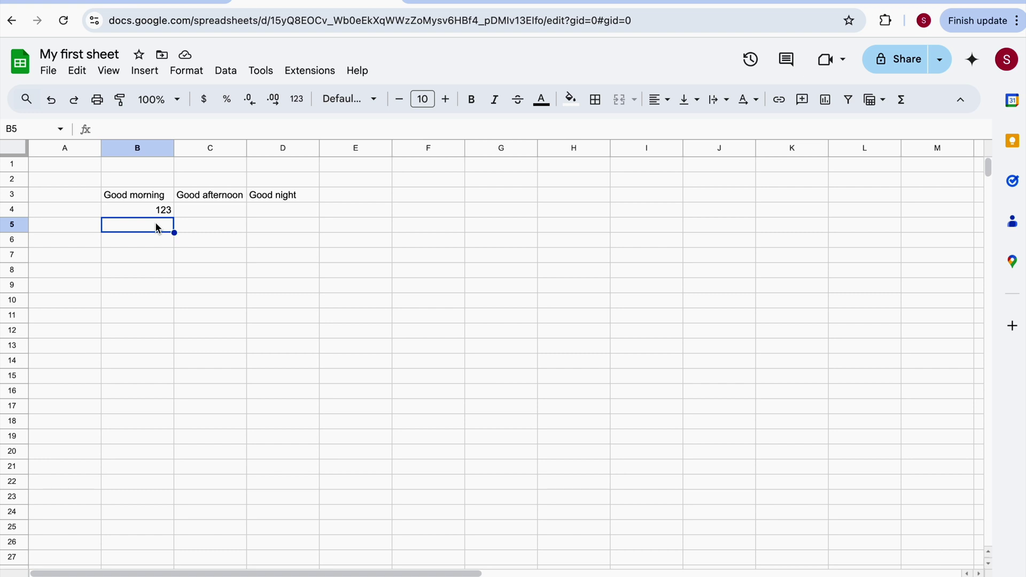
{"action": "key", "text": "Up"}
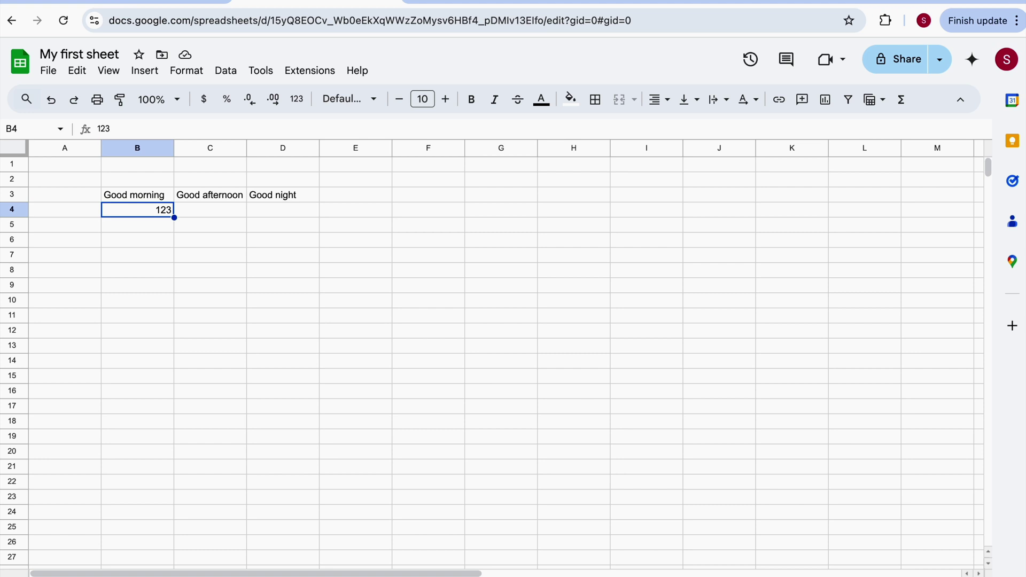
{"action": "left_click", "coordinate": [150, 230]}
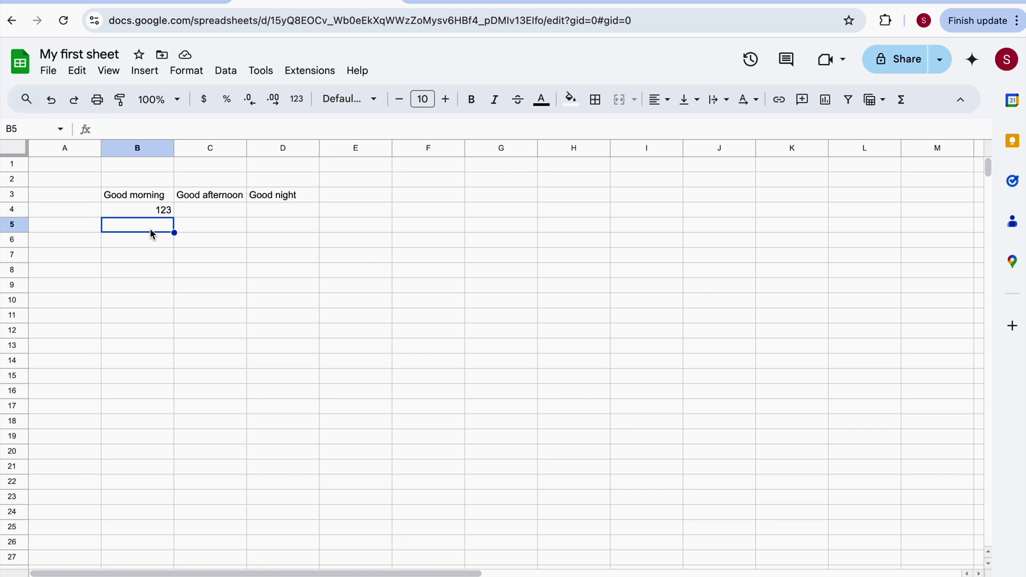
{"action": "left_click", "coordinate": [163, 209]}
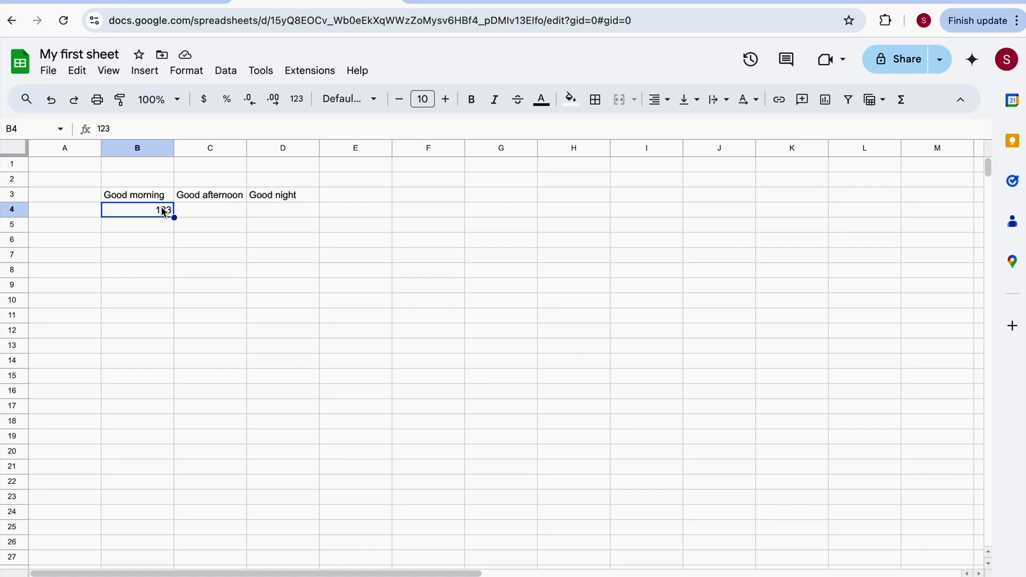
{"action": "left_click", "coordinate": [129, 199]}
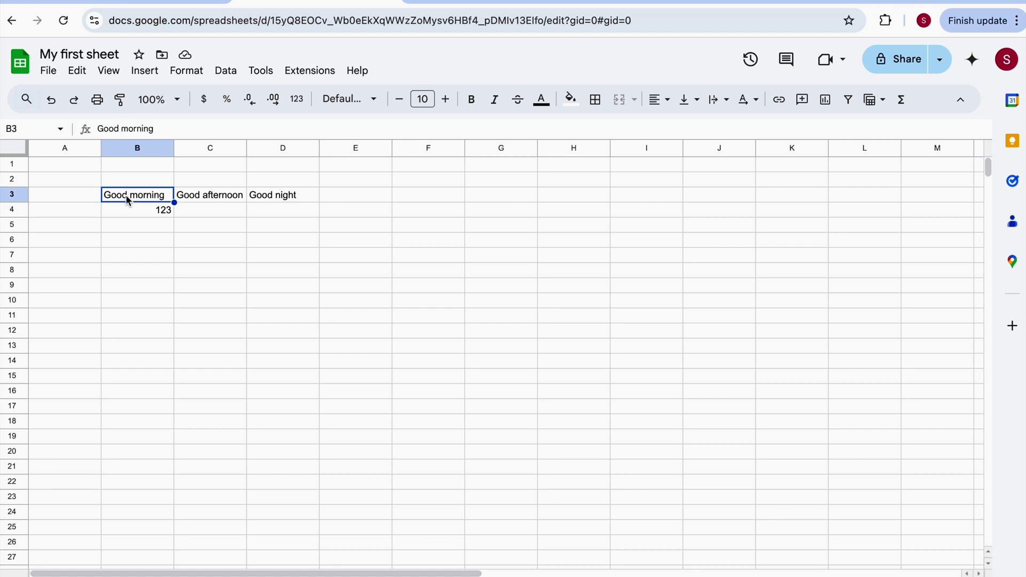
{"action": "key", "text": "Left"}
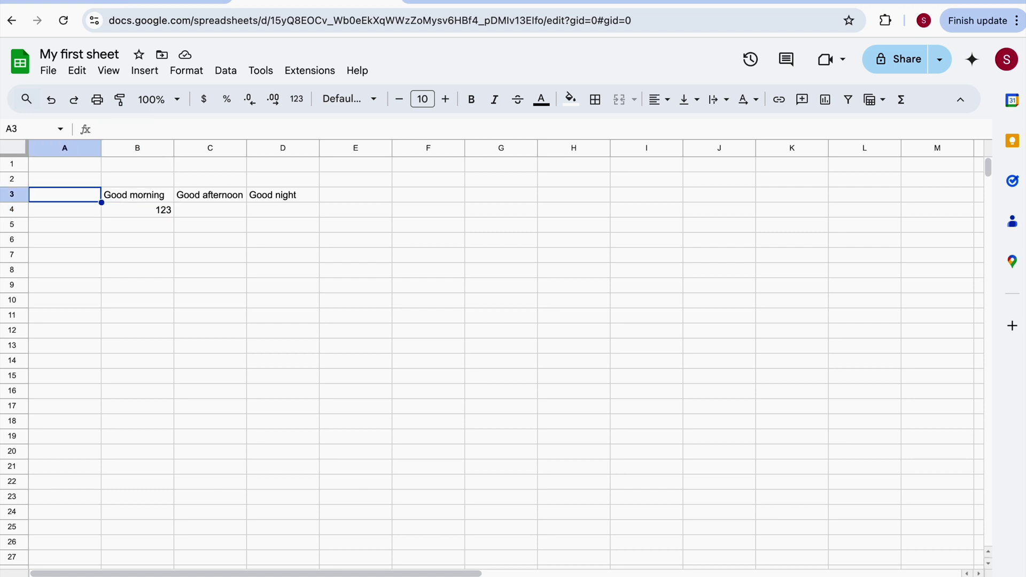
{"action": "key", "text": "Down"}
{"action": "key", "text": "Right"}
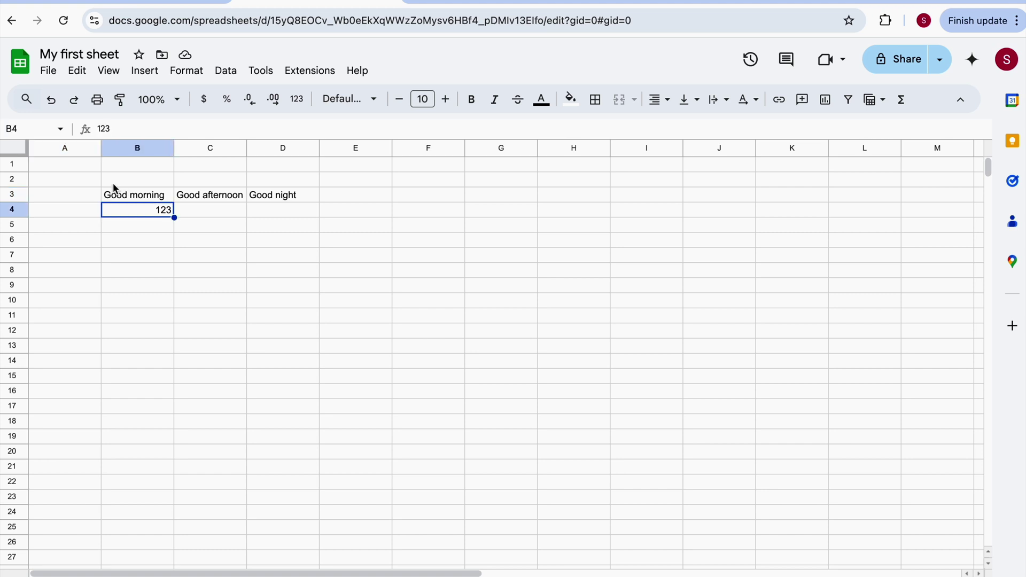
Extend the text in cell B3 to "Good morning 123" and fit the width of column B to its contents.
{"action": "double_click", "coordinate": [143, 192]}
{"action": "type", "text": "123"}
{"action": "key", "text": "Return"}
{"action": "double_click", "coordinate": [175, 147]}
{"action": "left_click", "coordinate": [158, 197]}
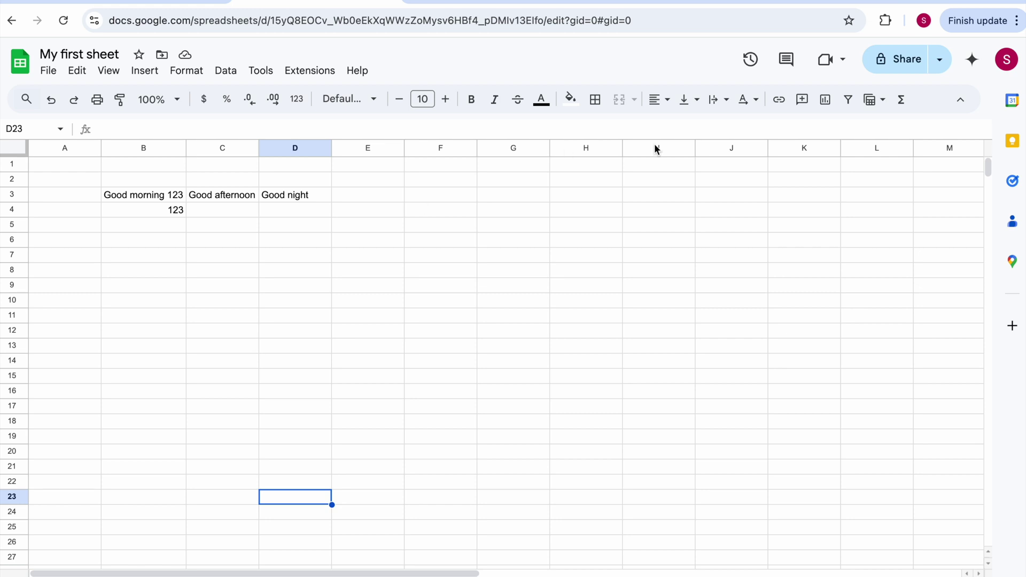
Review the sheet's sharing settings and general access options, then close them keeping access Restricted.
{"action": "left_click", "coordinate": [901, 69]}
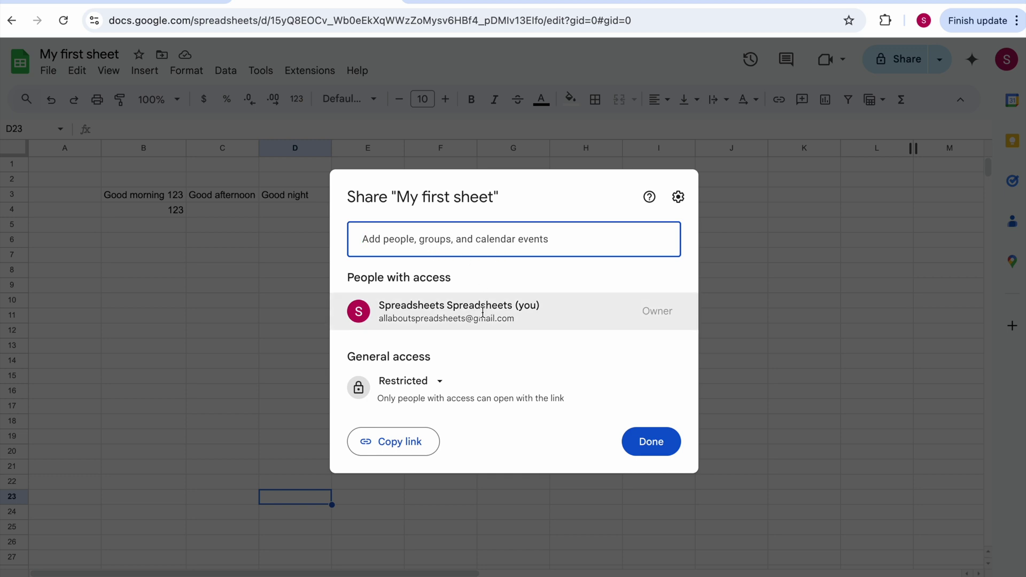
{"action": "mouse_move", "coordinate": [497, 318]}
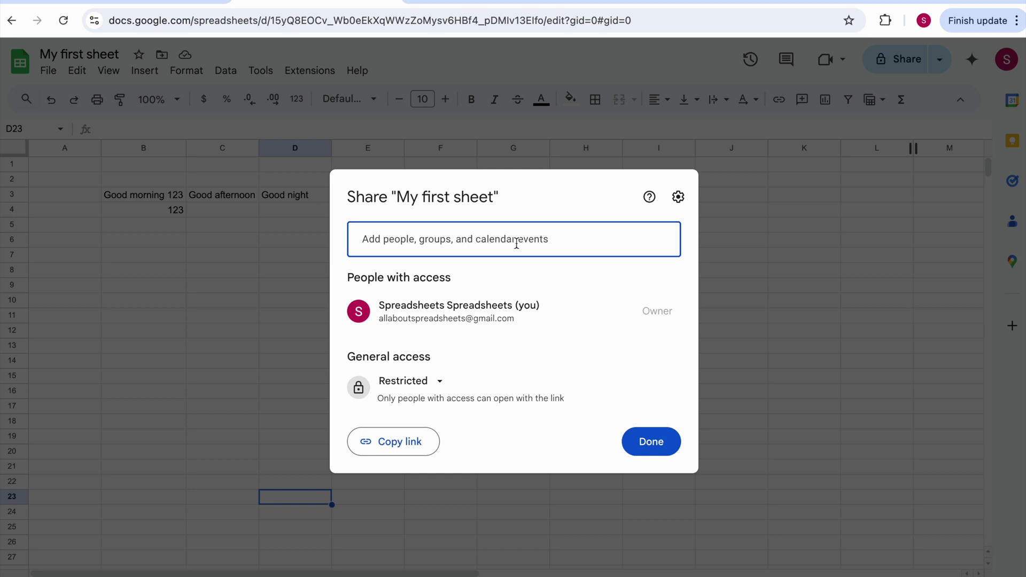
{"action": "left_click", "coordinate": [437, 381]}
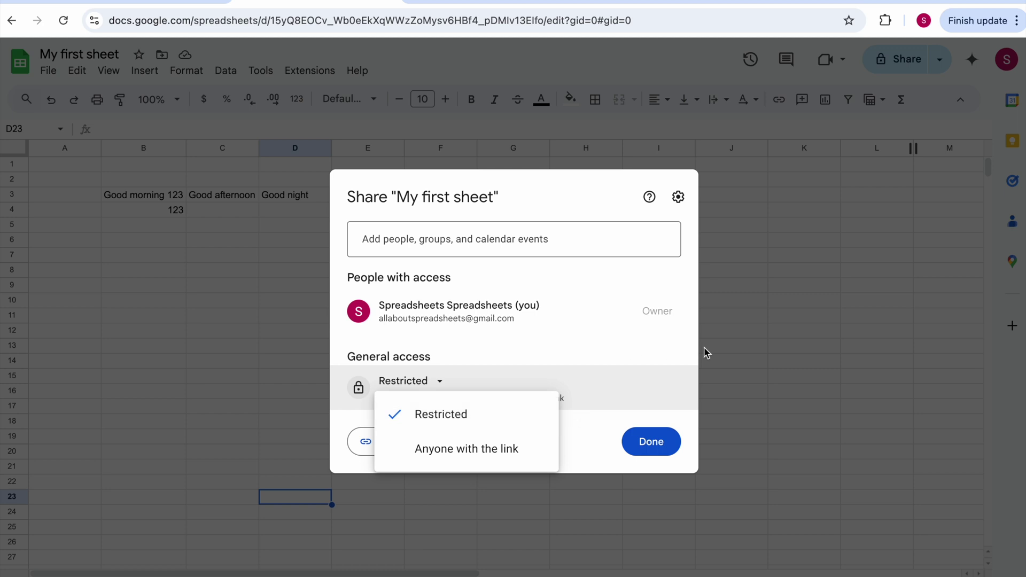
{"action": "left_click", "coordinate": [659, 395]}
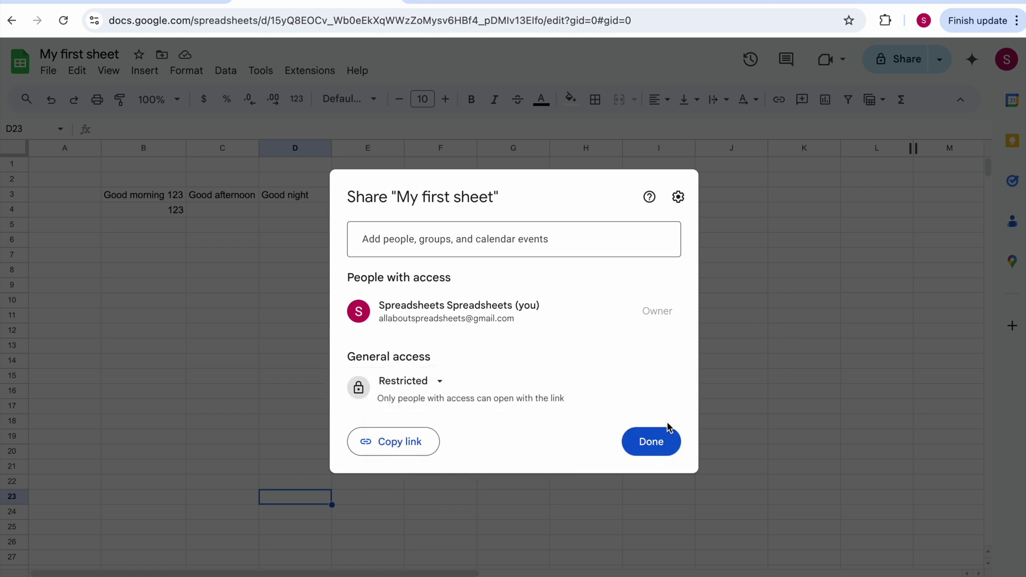
{"action": "left_click", "coordinate": [650, 452]}
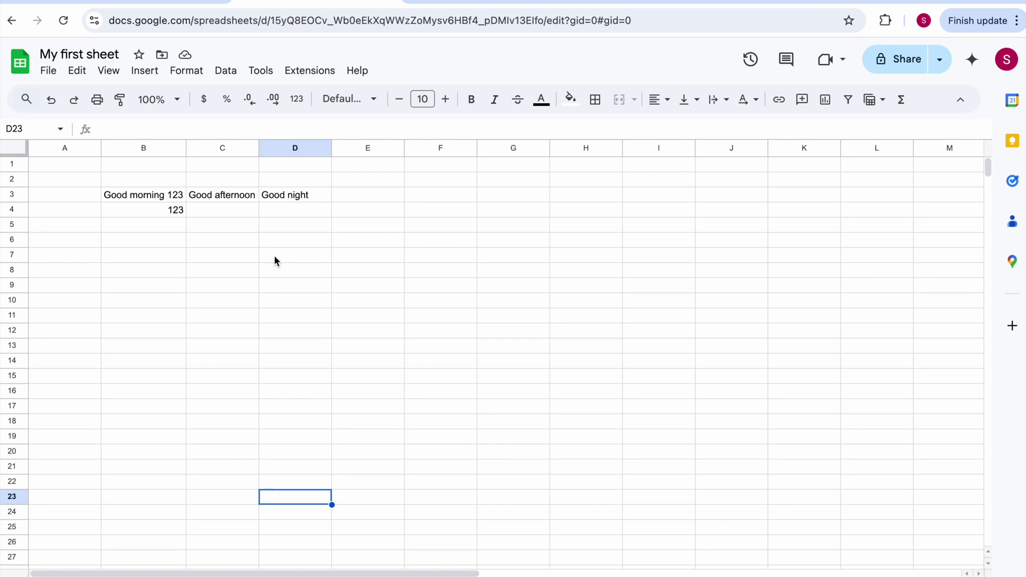
Enter the formula =sum(12,24,48) in cell B7.
{"action": "left_click", "coordinate": [171, 257]}
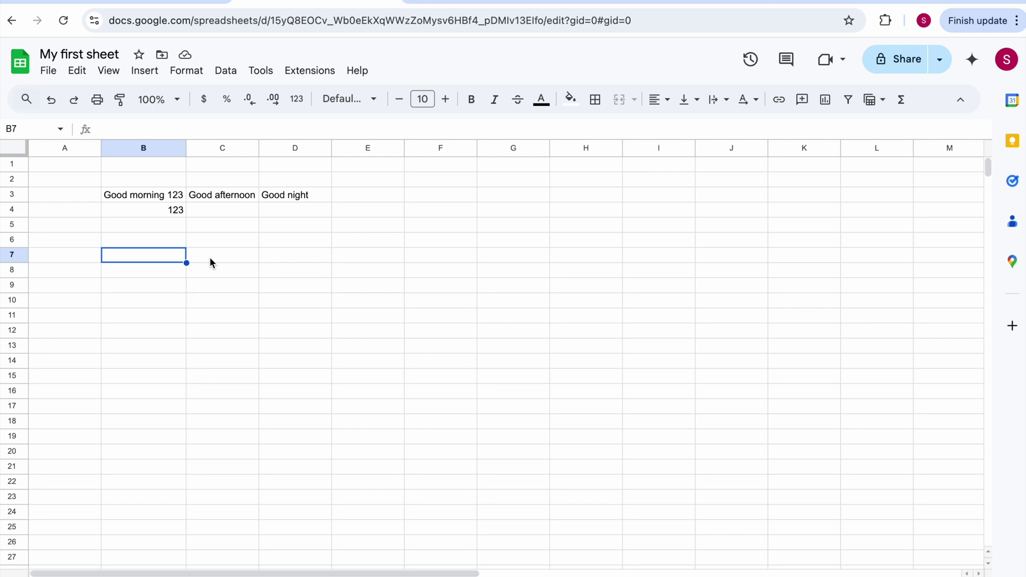
{"action": "type", "text": "="}
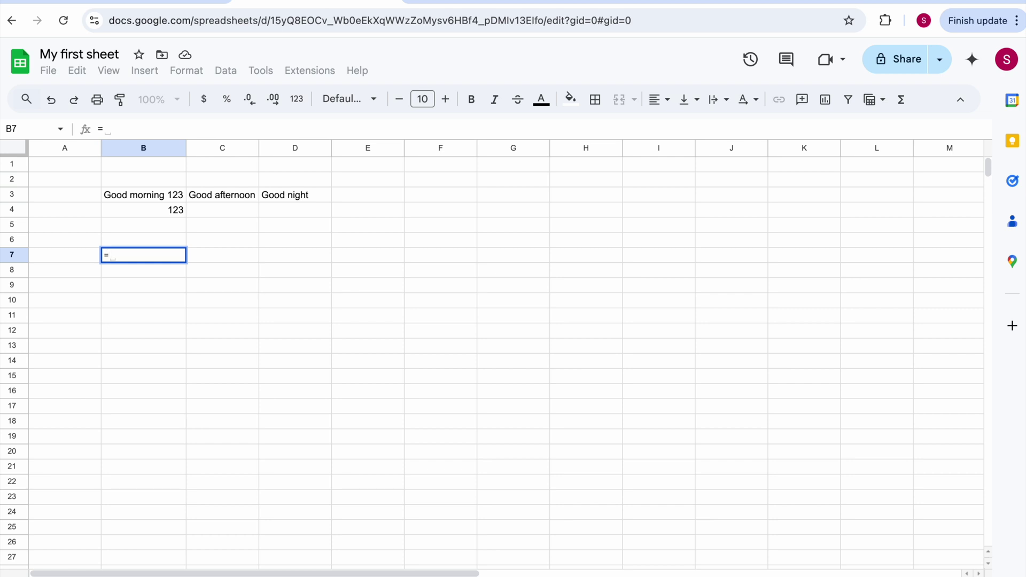
{"action": "type", "text": "s"}
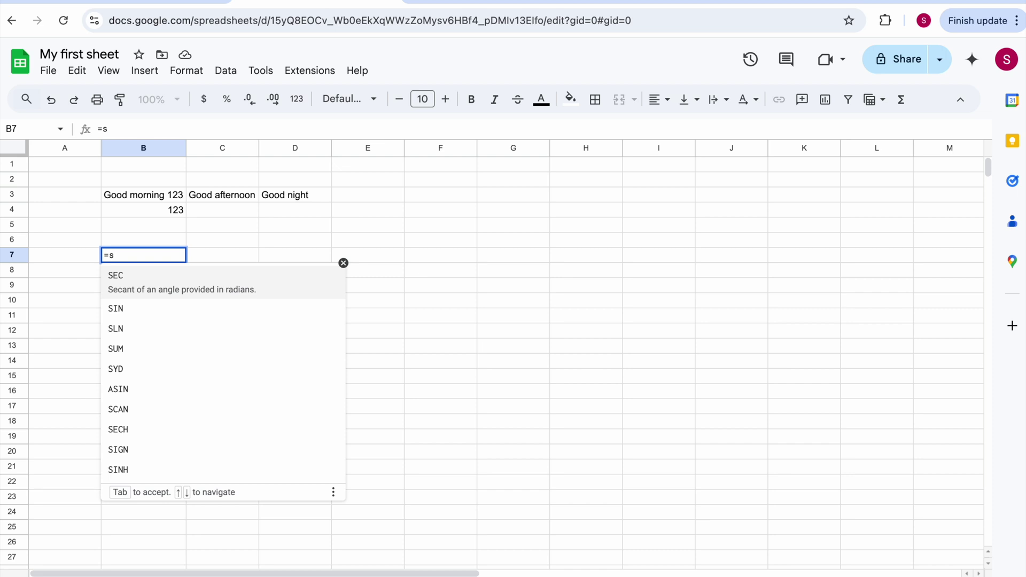
{"action": "type", "text": "um"}
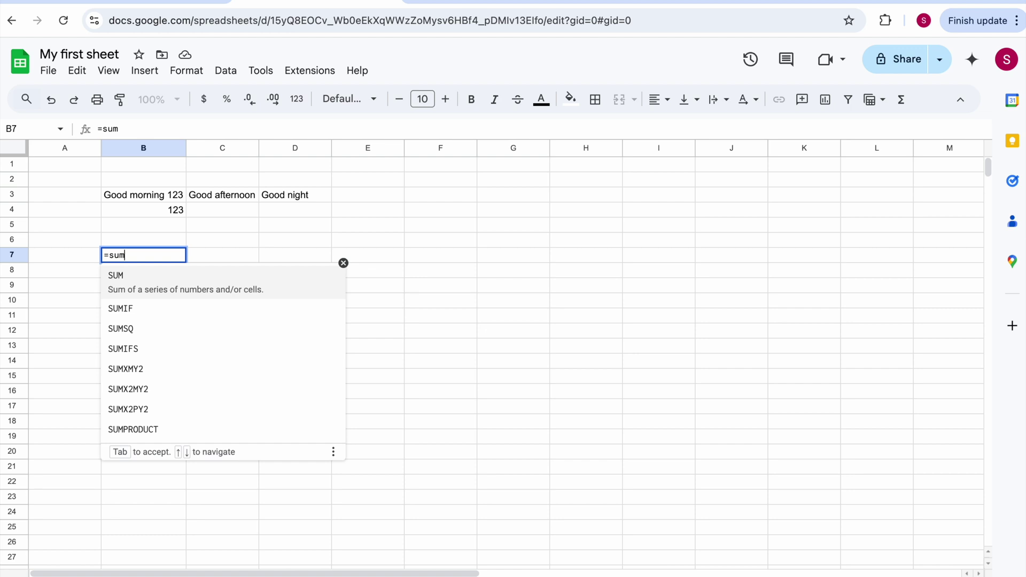
{"action": "type", "text": "("}
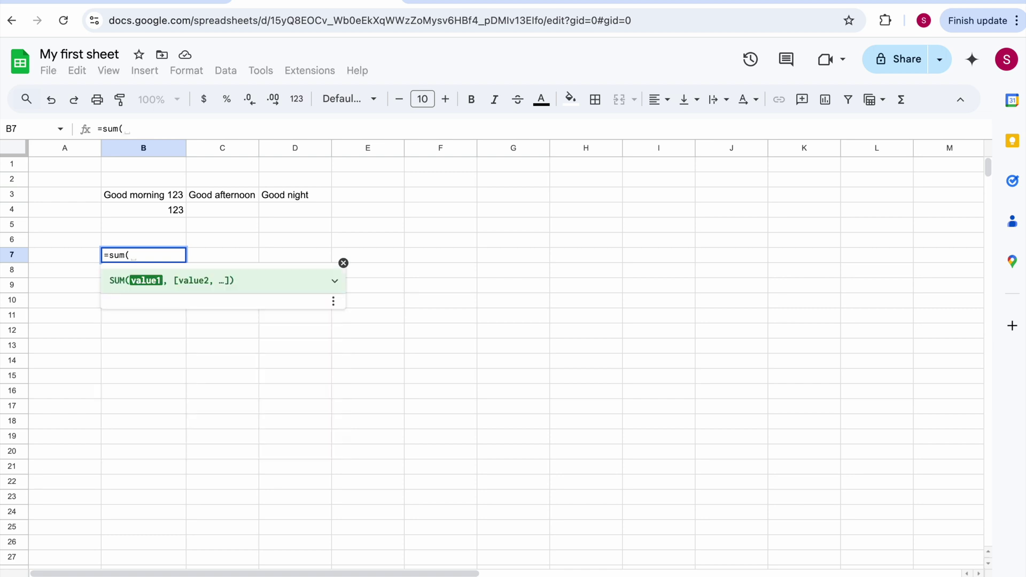
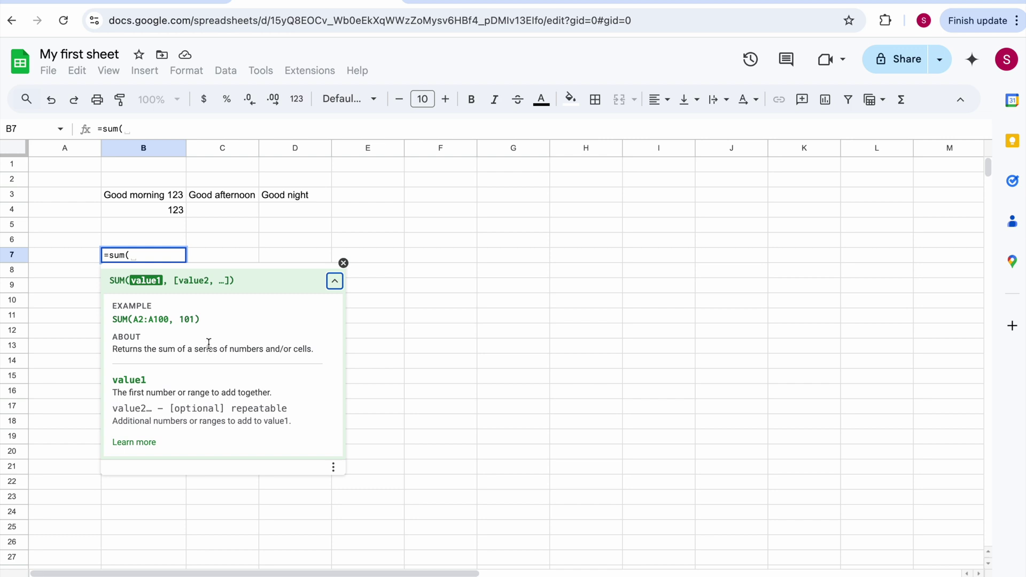
{"action": "left_click", "coordinate": [159, 256]}
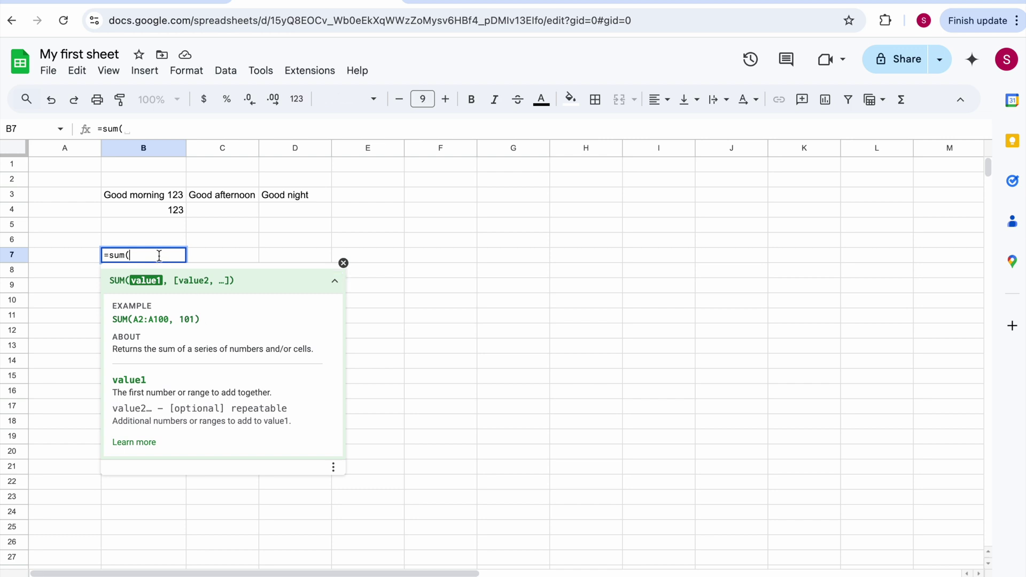
{"action": "type", "text": "12,"}
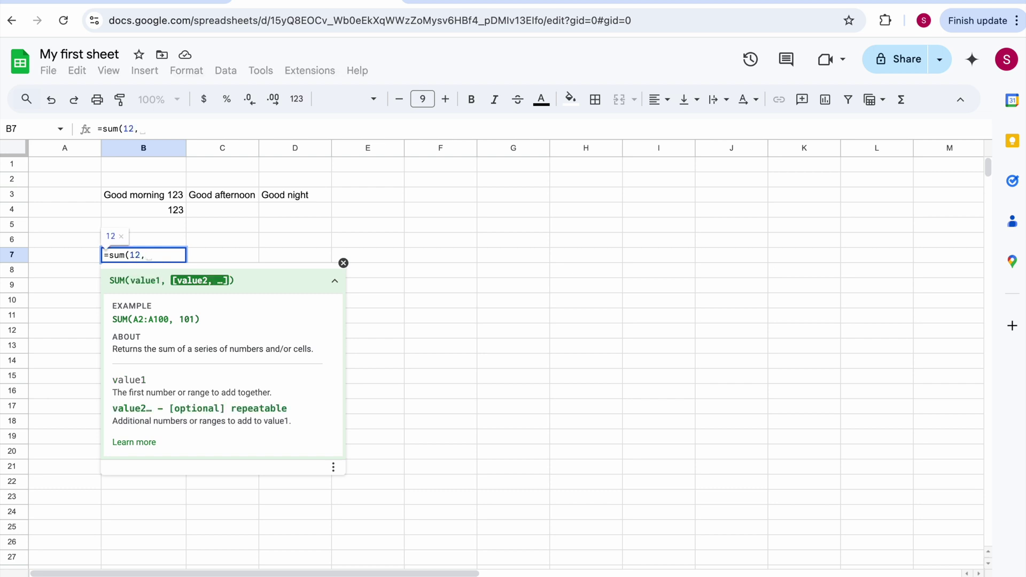
{"action": "type", "text": "24,48"}
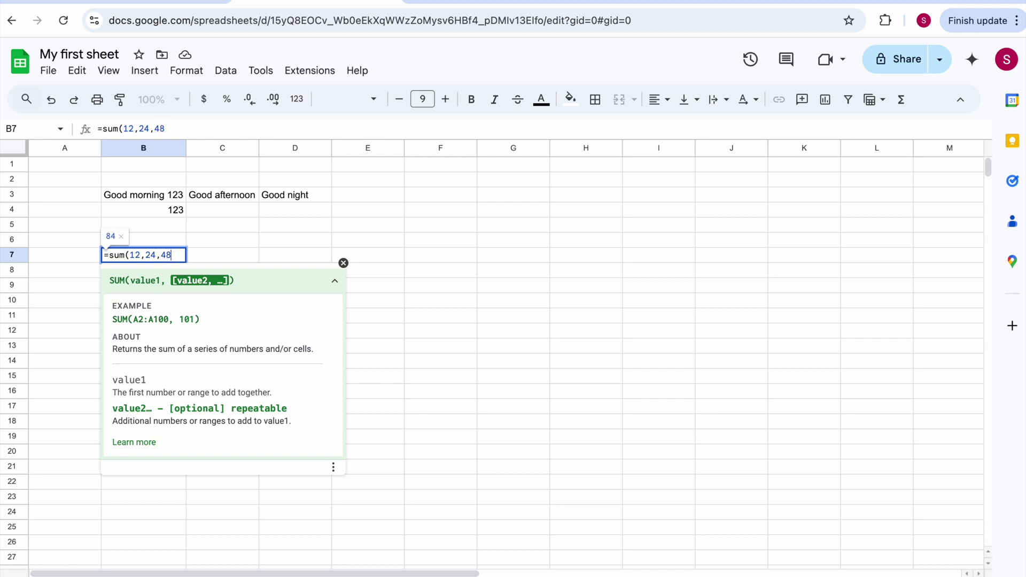
{"action": "type", "text": ")"}
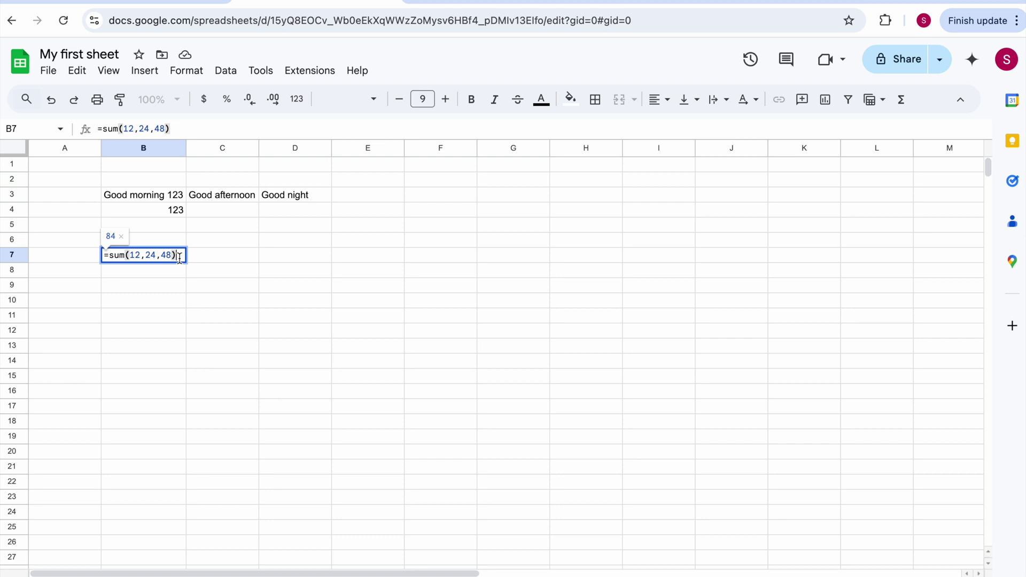
{"action": "key", "text": "Tab"}
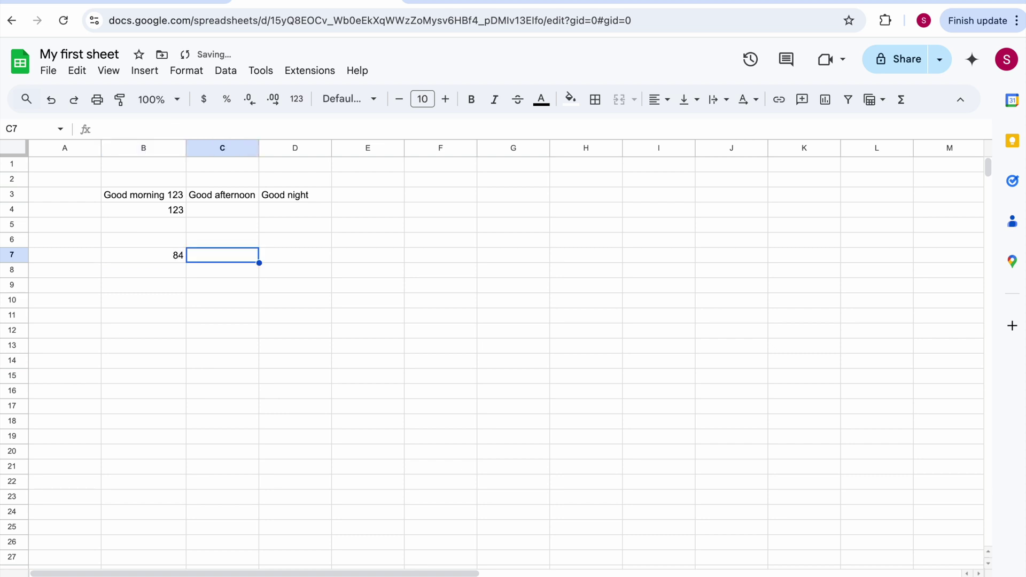
Compare the result displayed in cell B7 with its underlying formula, leaving B7 selected.
{"action": "left_click", "coordinate": [158, 266]}
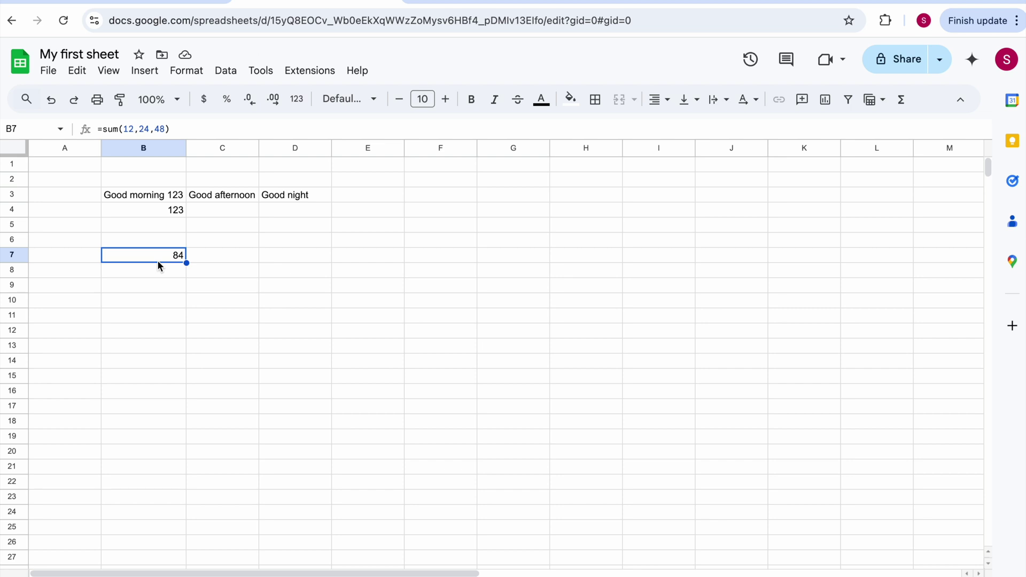
{"action": "left_click", "coordinate": [203, 260]}
{"action": "left_click", "coordinate": [161, 257]}
{"action": "left_click", "coordinate": [212, 256]}
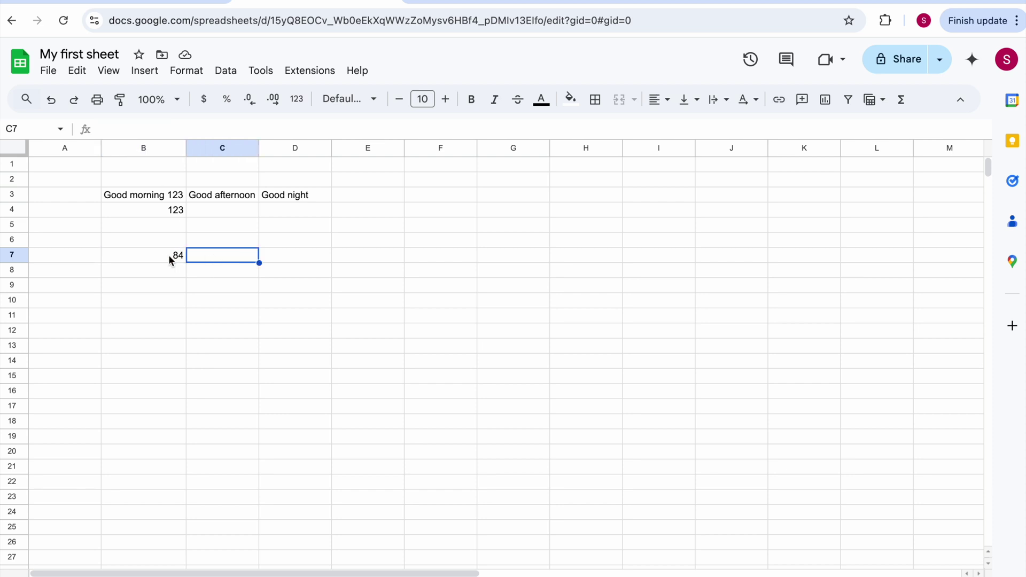
{"action": "left_click", "coordinate": [165, 260]}
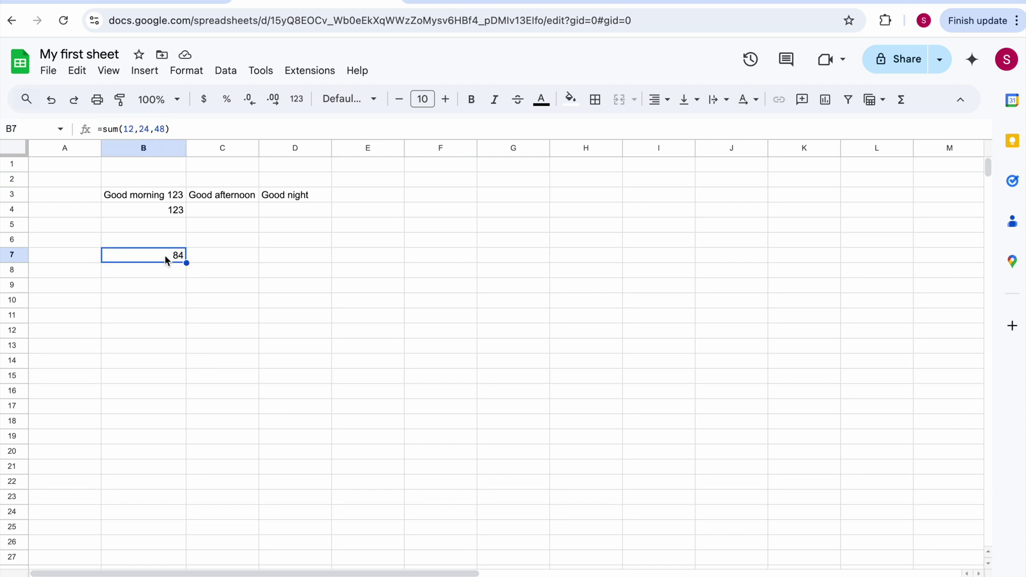
{"action": "double_click", "coordinate": [166, 260]}
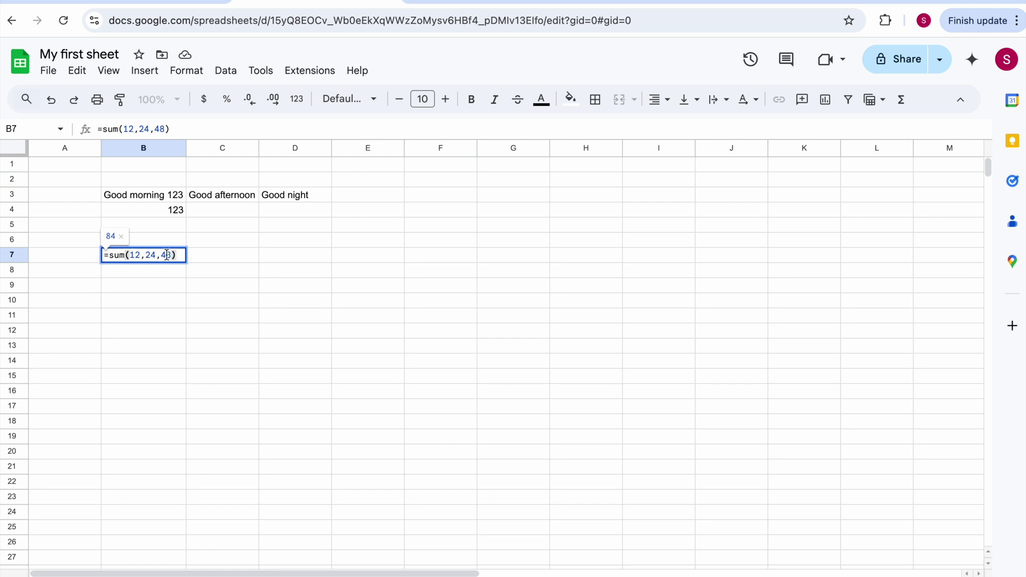
{"action": "left_click", "coordinate": [206, 270]}
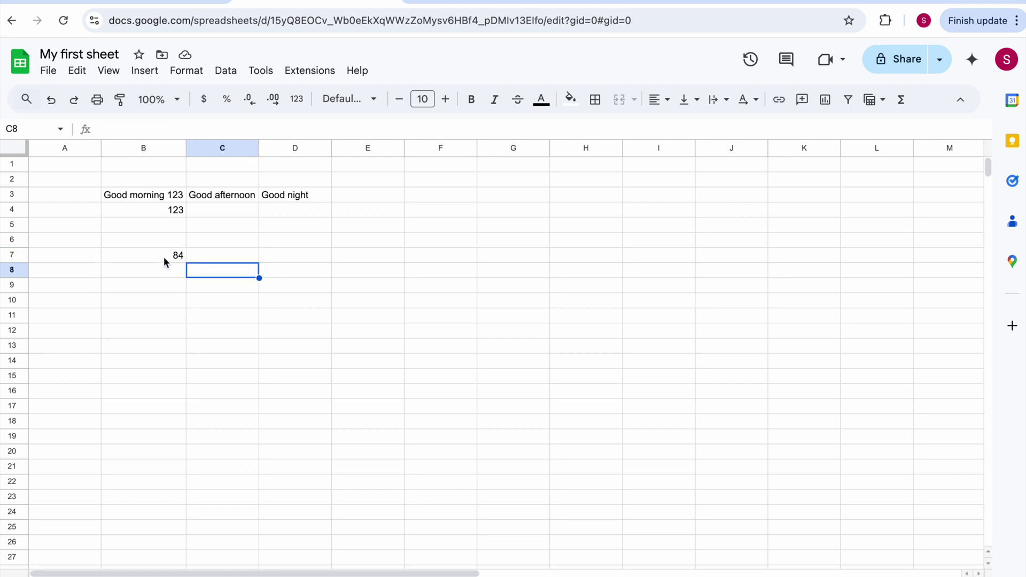
{"action": "left_click", "coordinate": [163, 256]}
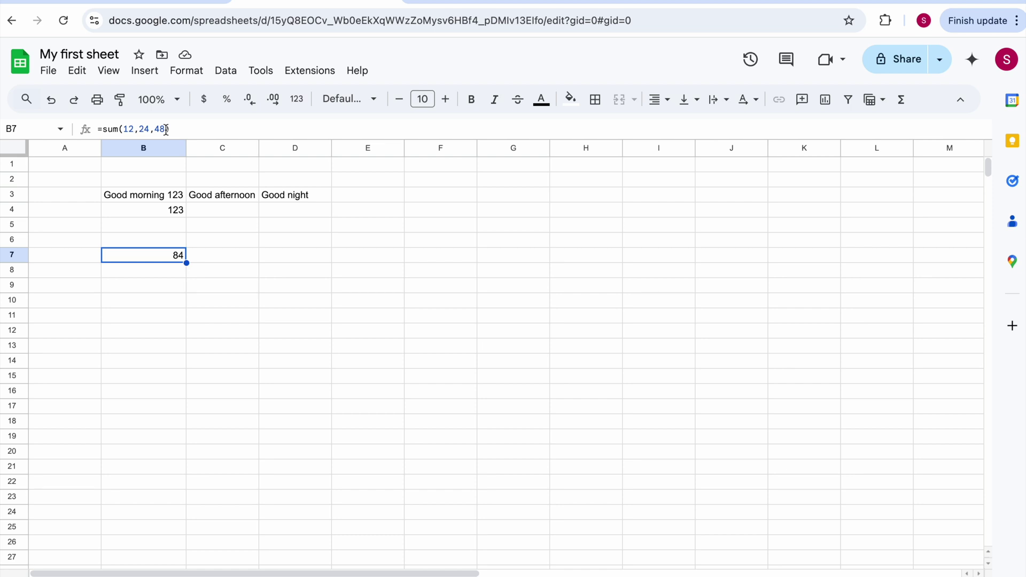
{"action": "left_click", "coordinate": [168, 271]}
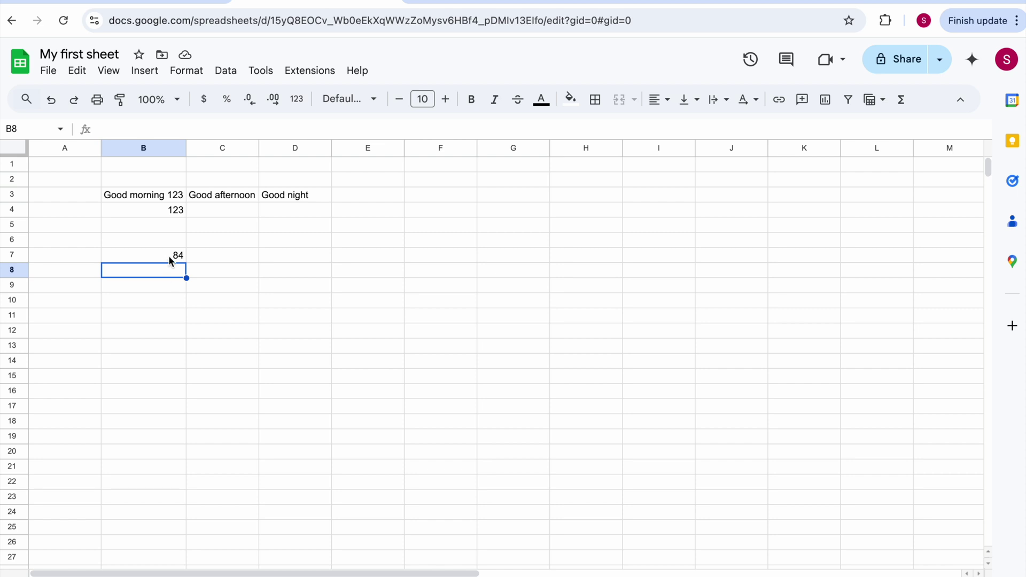
{"action": "left_click", "coordinate": [169, 257]}
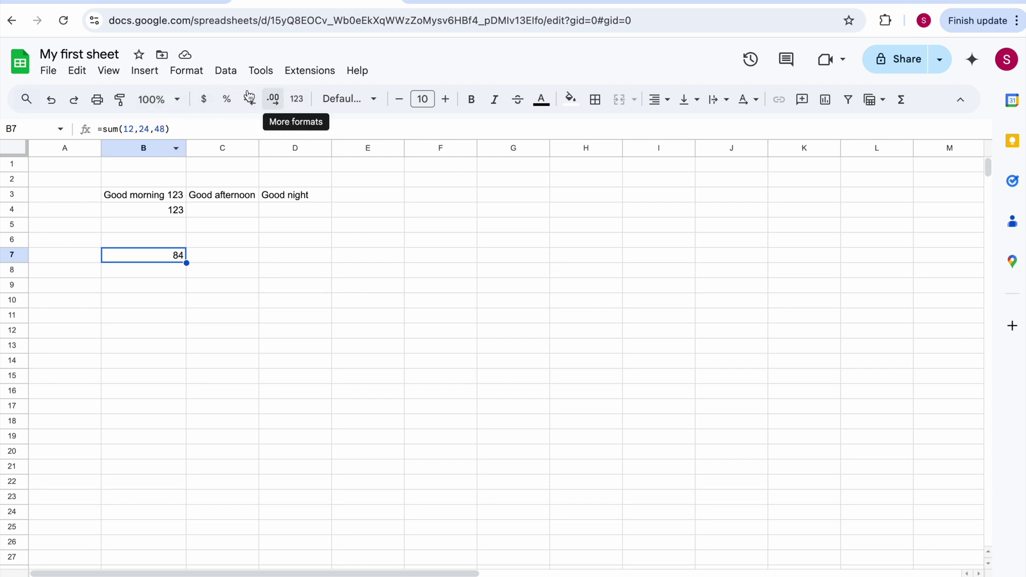
Try the currency format on cell B7 with fewer and more decimal places, followed by the percent format.
{"action": "left_click", "coordinate": [204, 102]}
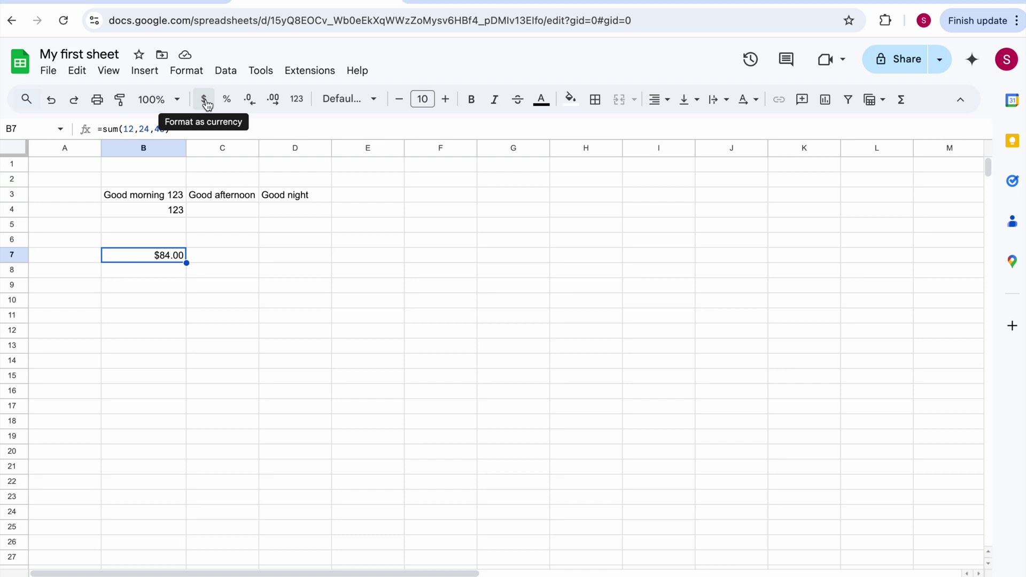
{"action": "left_click", "coordinate": [249, 101]}
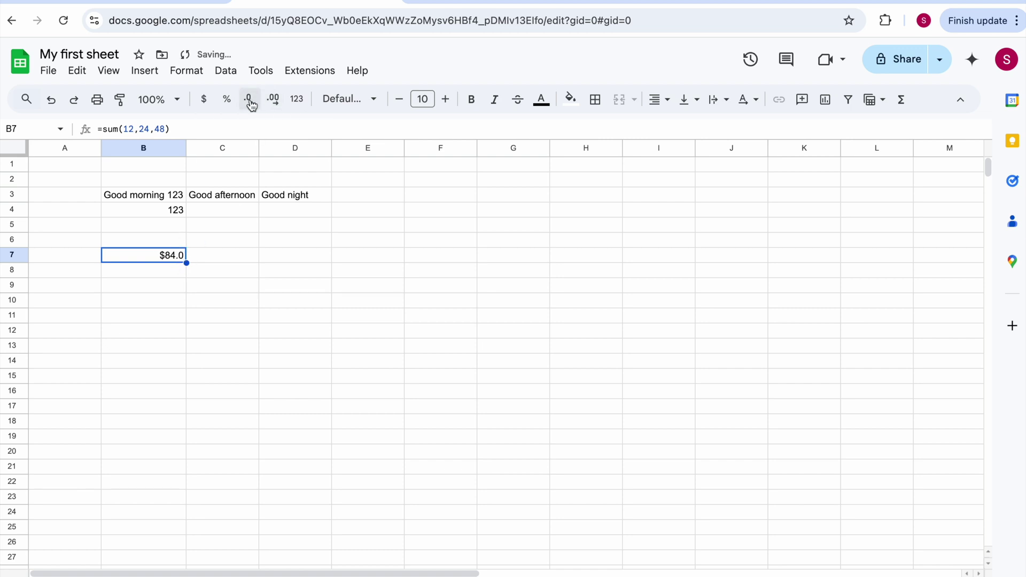
{"action": "left_click", "coordinate": [250, 102]}
{"action": "left_click", "coordinate": [274, 103]}
{"action": "left_click", "coordinate": [275, 101]}
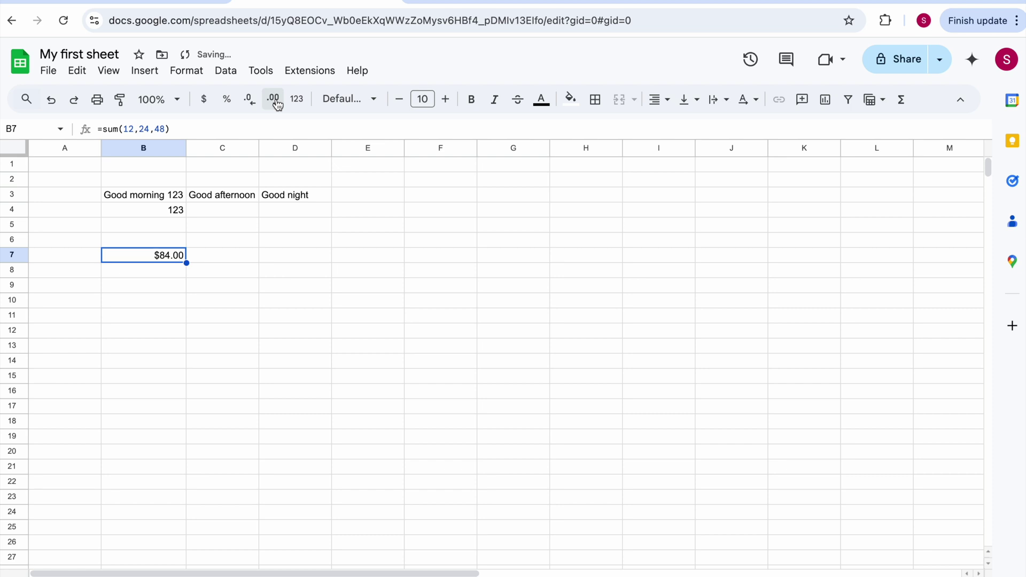
{"action": "left_click", "coordinate": [227, 103]}
Format cell B7 as currency without decimal places and set its font to Roboto.
{"action": "left_click", "coordinate": [204, 103]}
{"action": "left_click", "coordinate": [251, 102]}
{"action": "left_click", "coordinate": [252, 102]}
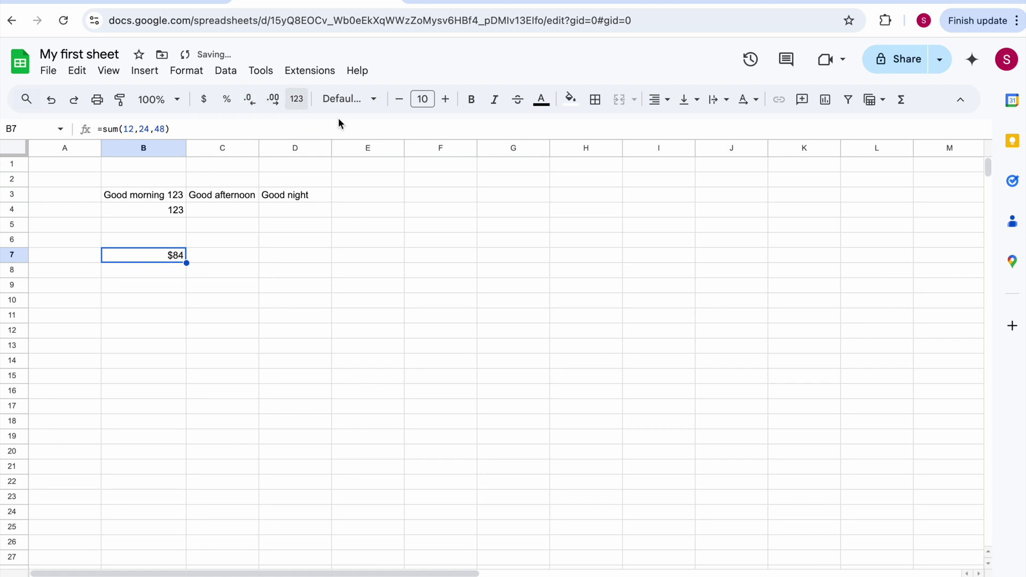
{"action": "left_click", "coordinate": [377, 102]}
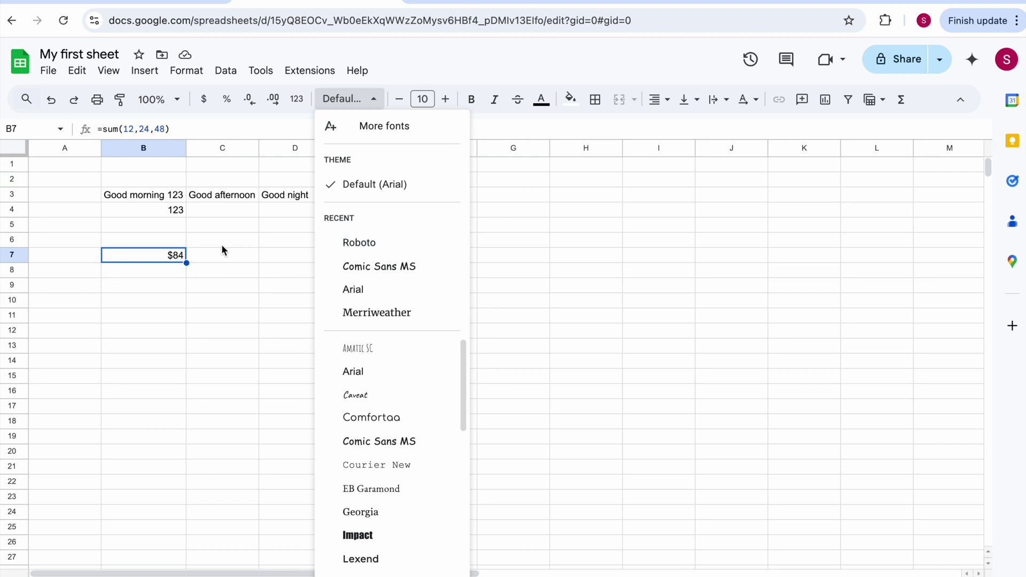
{"action": "left_click", "coordinate": [370, 243]}
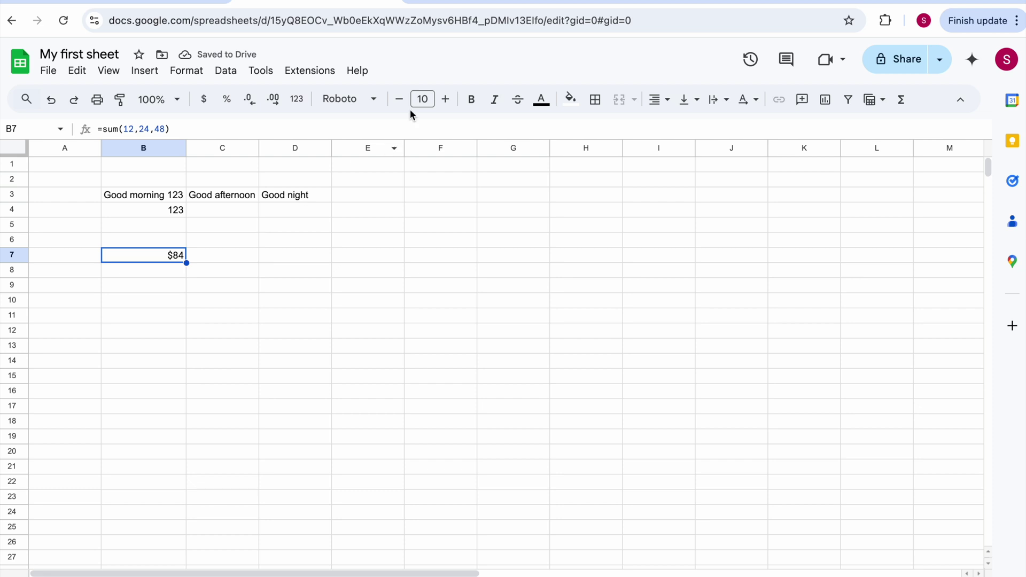
Try font size 16 on cell B7 and return it to size 10.
{"action": "left_click", "coordinate": [445, 101]}
{"action": "left_click", "coordinate": [446, 101]}
{"action": "left_click", "coordinate": [445, 102]}
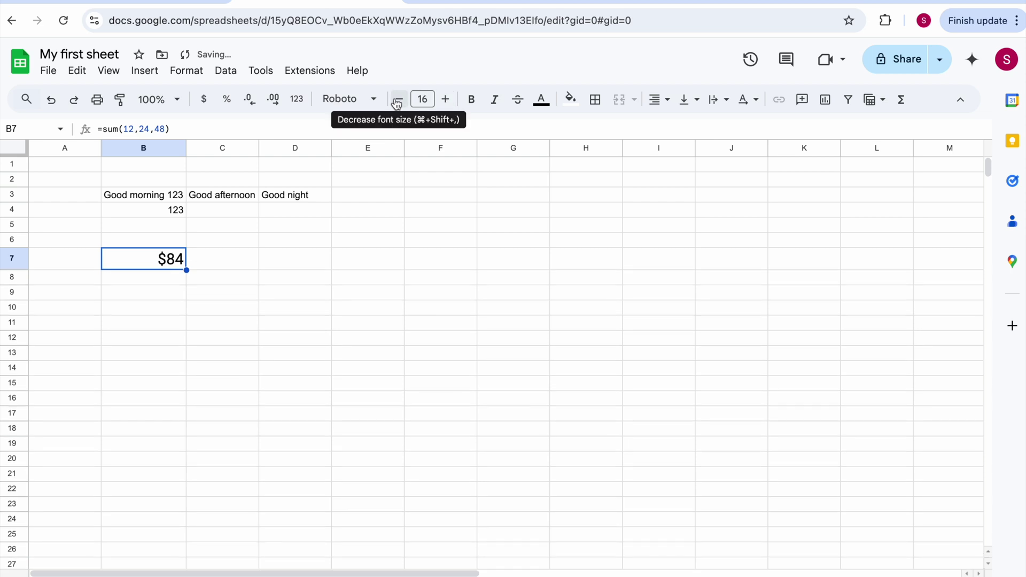
{"action": "left_click", "coordinate": [400, 102]}
{"action": "left_click", "coordinate": [399, 102]}
{"action": "left_click", "coordinate": [399, 101]}
{"action": "left_click", "coordinate": [400, 101]}
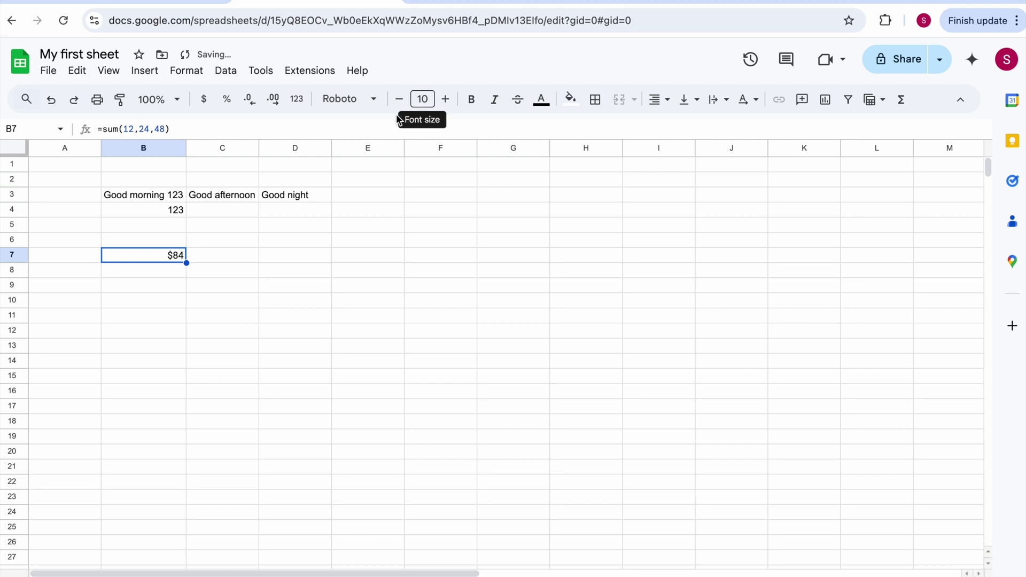
Select cell B7 again by moving from C3 through B3, and set its font size to 12.
{"action": "left_click", "coordinate": [223, 194]}
{"action": "key", "text": "Left"}
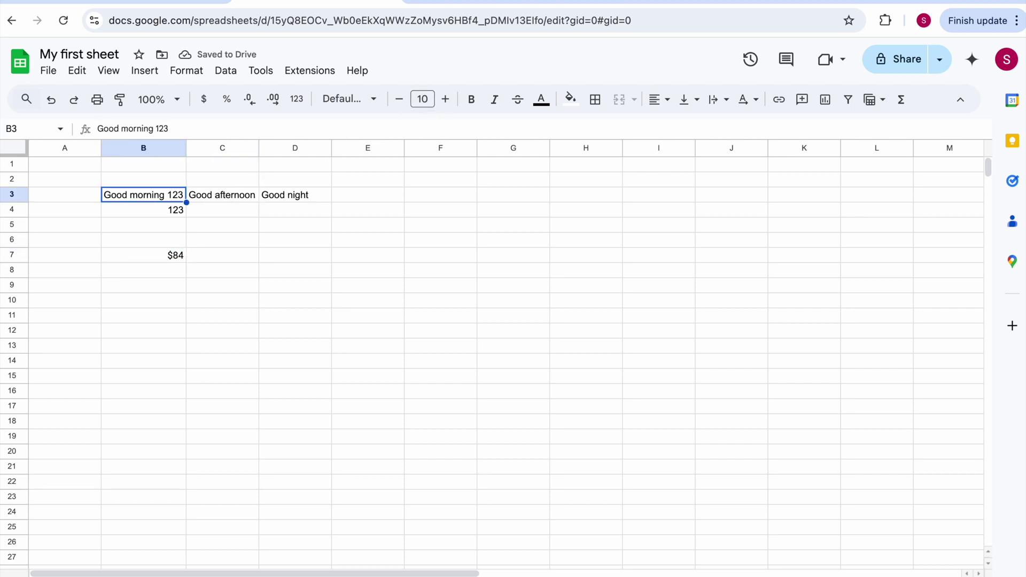
{"action": "key", "text": "Down"}
{"action": "key", "text": "Down"}
{"action": "key", "text": "Down"}
{"action": "key", "text": "Down"}
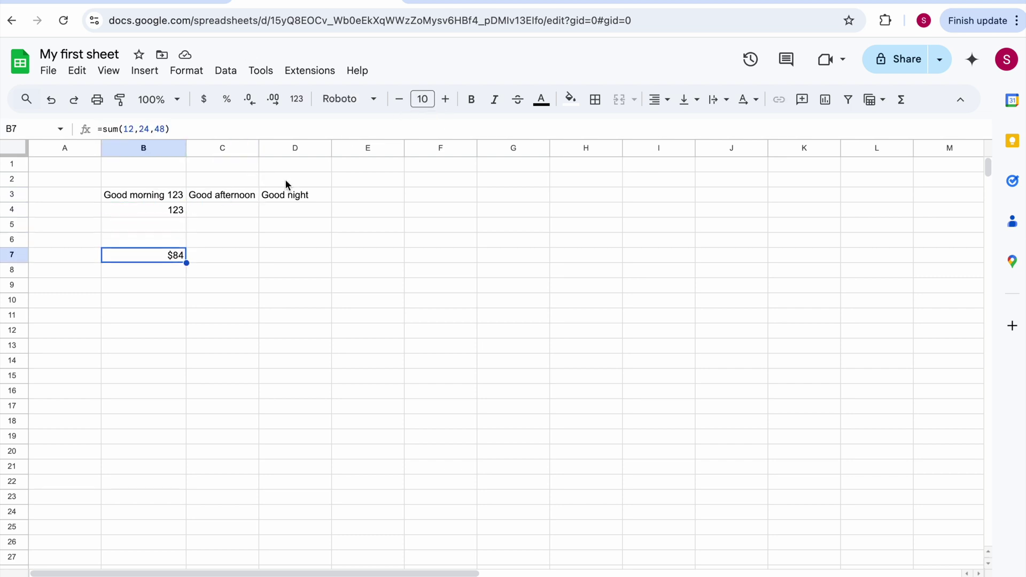
{"action": "left_click", "coordinate": [445, 99]}
{"action": "left_click", "coordinate": [445, 99]}
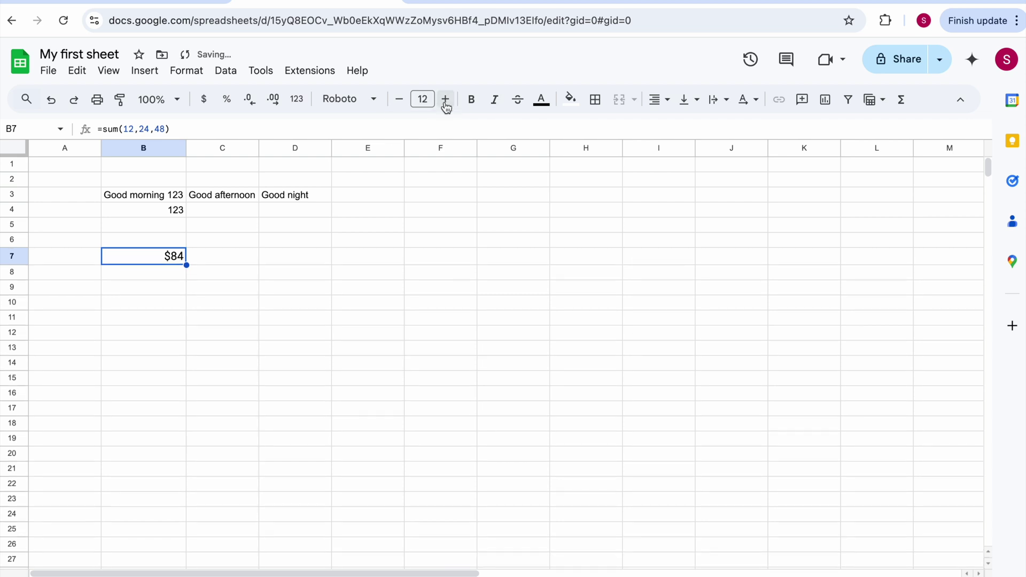
Try bold, italic and strikethrough on cell B7, turning each one off again.
{"action": "left_click", "coordinate": [471, 100]}
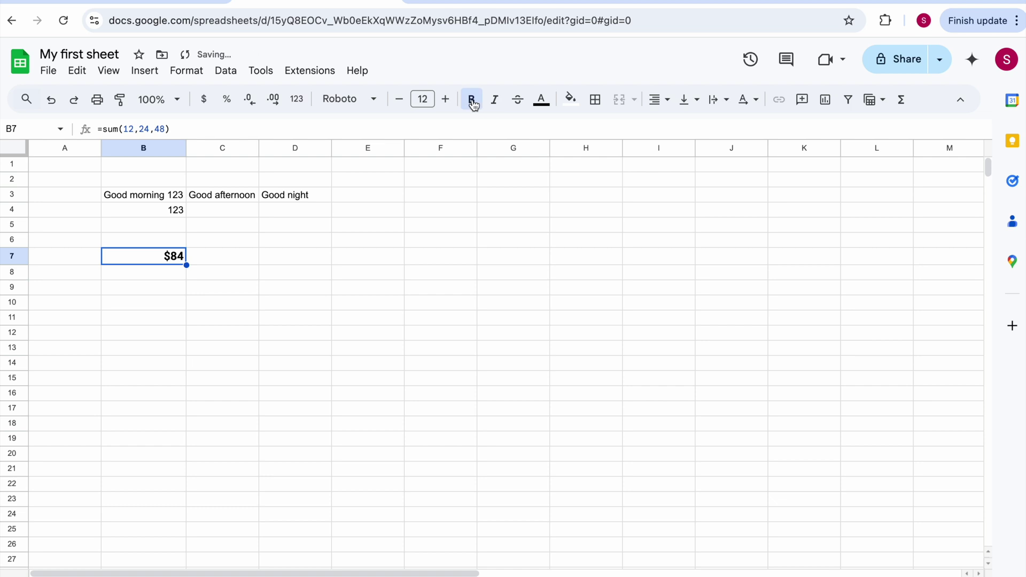
{"action": "left_click", "coordinate": [473, 102]}
{"action": "left_click", "coordinate": [495, 101]}
{"action": "left_click", "coordinate": [496, 102]}
{"action": "left_click", "coordinate": [518, 100]}
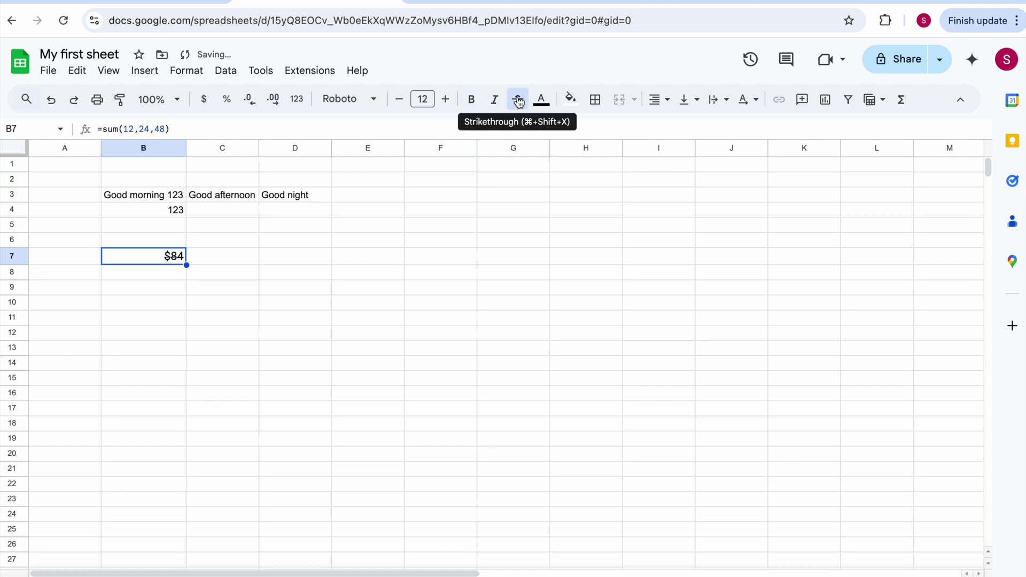
{"action": "left_click", "coordinate": [518, 101]}
Color the text in cell B7 blue and fill the cell with light green.
{"action": "left_click", "coordinate": [543, 102]}
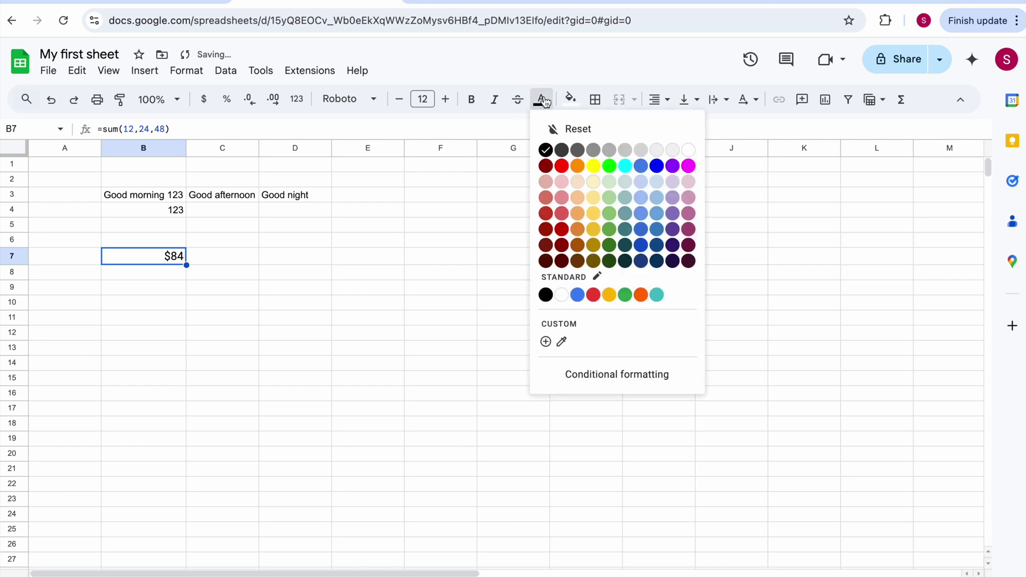
{"action": "left_click", "coordinate": [656, 166]}
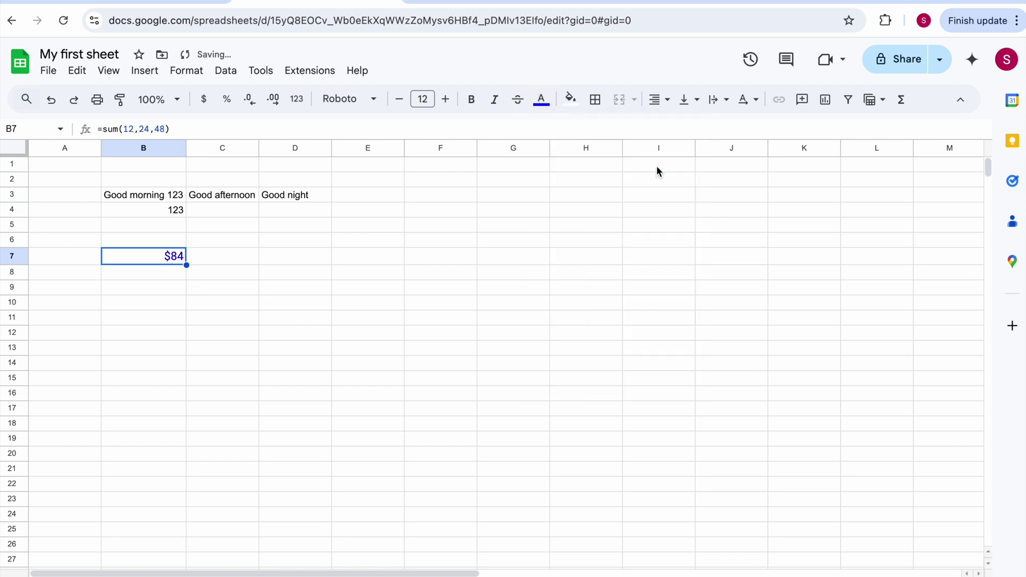
{"action": "left_click", "coordinate": [574, 102]}
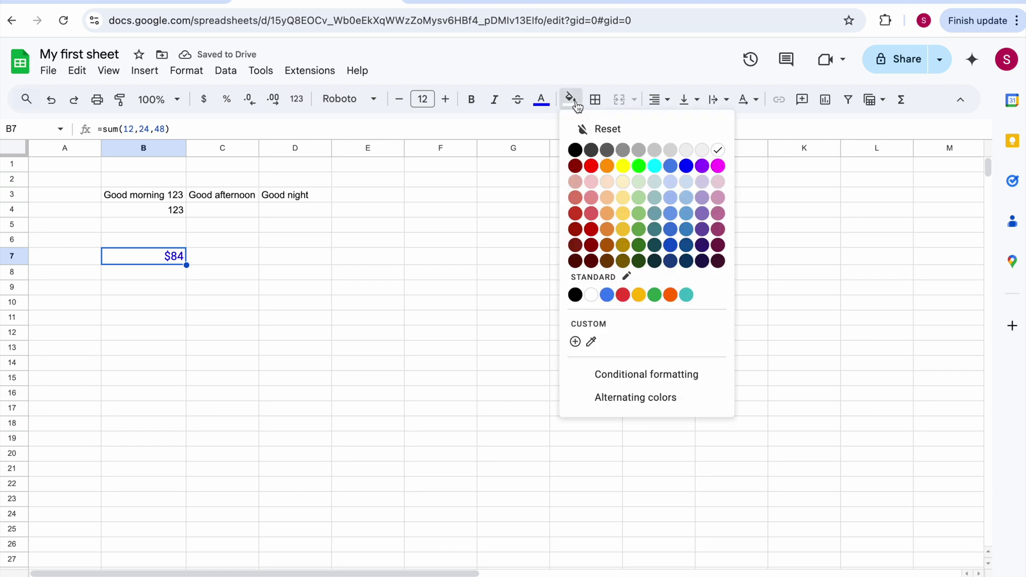
{"action": "left_click", "coordinate": [639, 182]}
{"action": "left_click", "coordinate": [181, 273]}
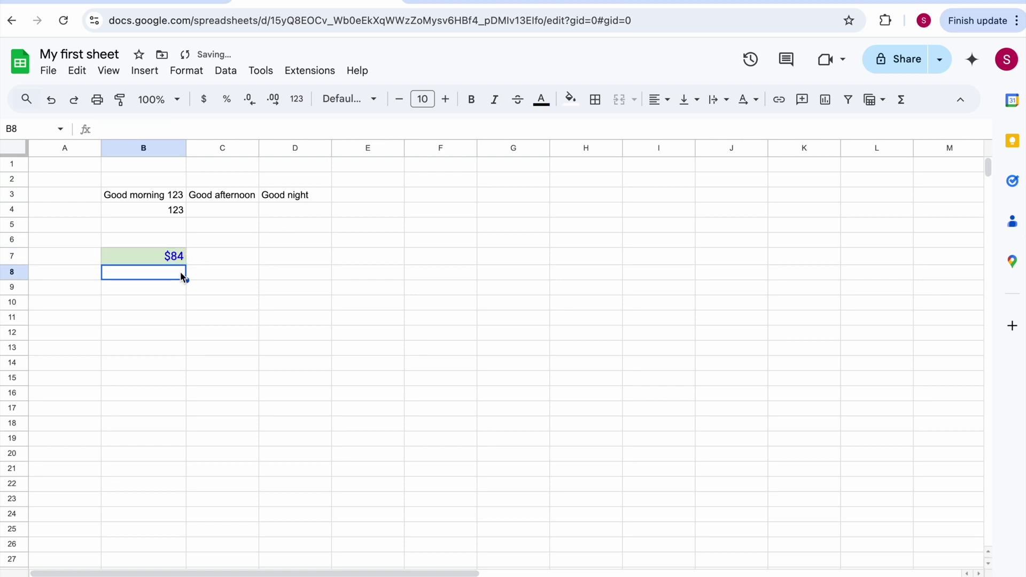
Add an outer border around cell B7 and deselect the cell.
{"action": "left_click", "coordinate": [178, 261]}
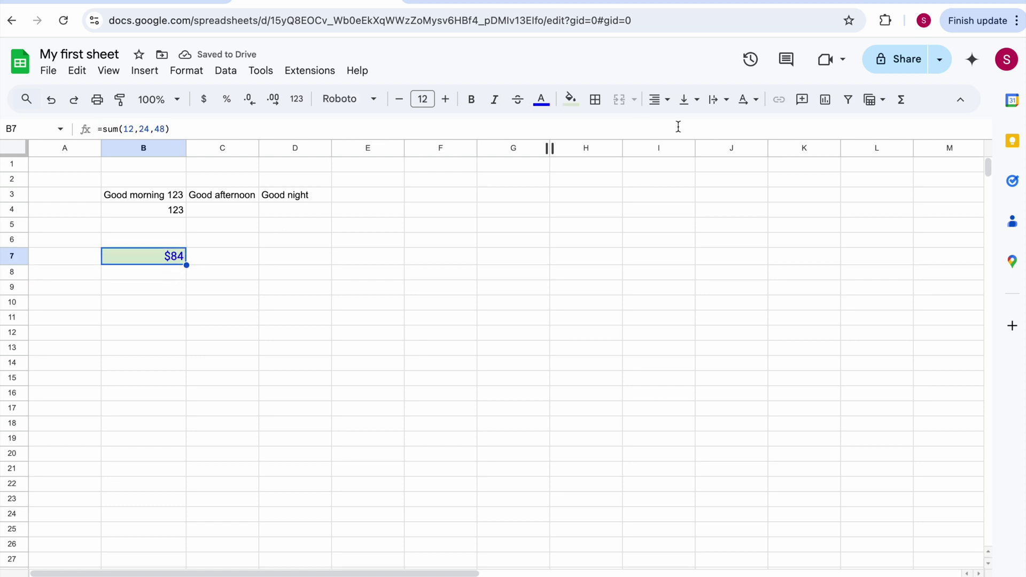
{"action": "left_click", "coordinate": [596, 102]}
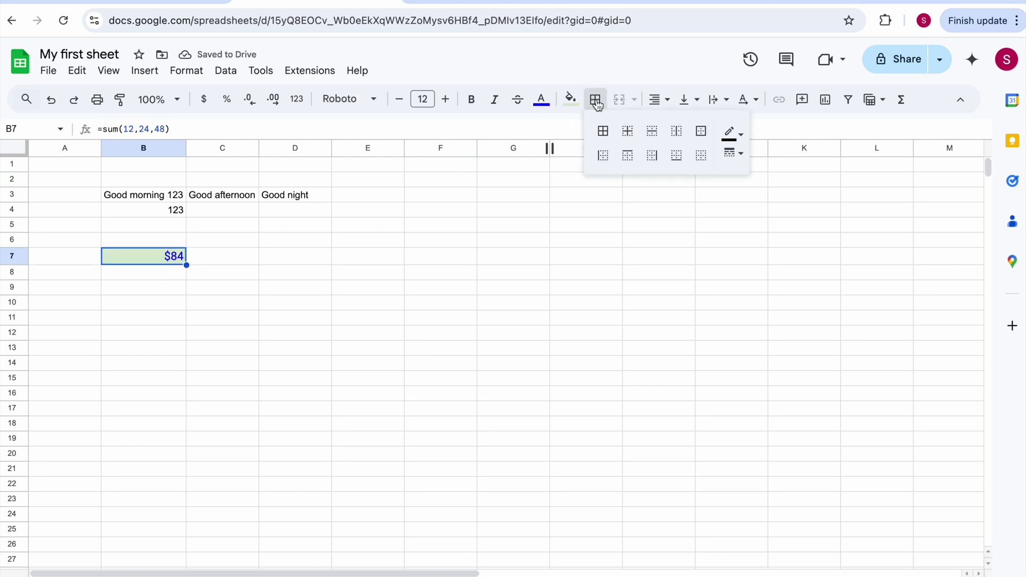
{"action": "left_click", "coordinate": [703, 134]}
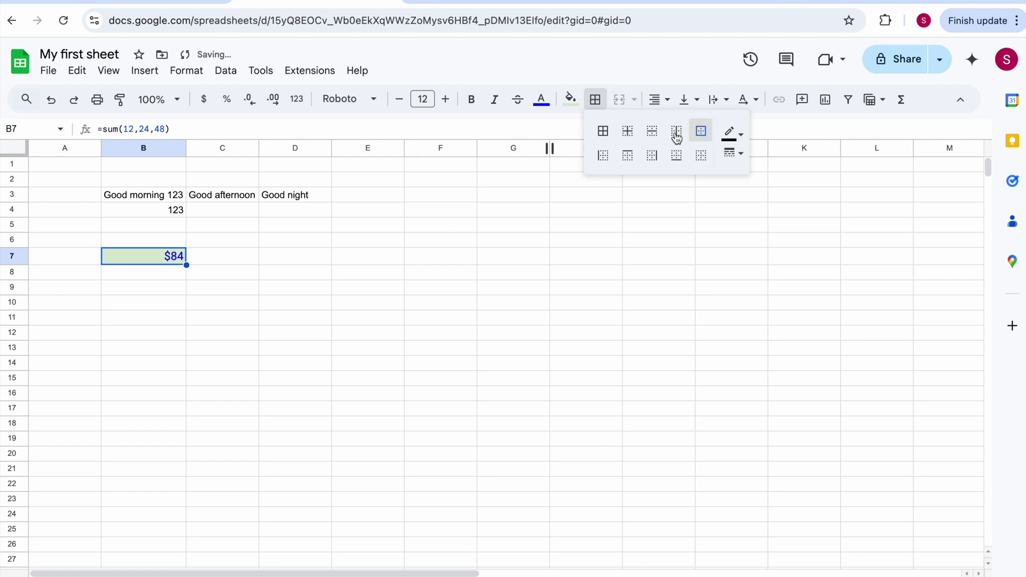
{"action": "left_click", "coordinate": [250, 300]}
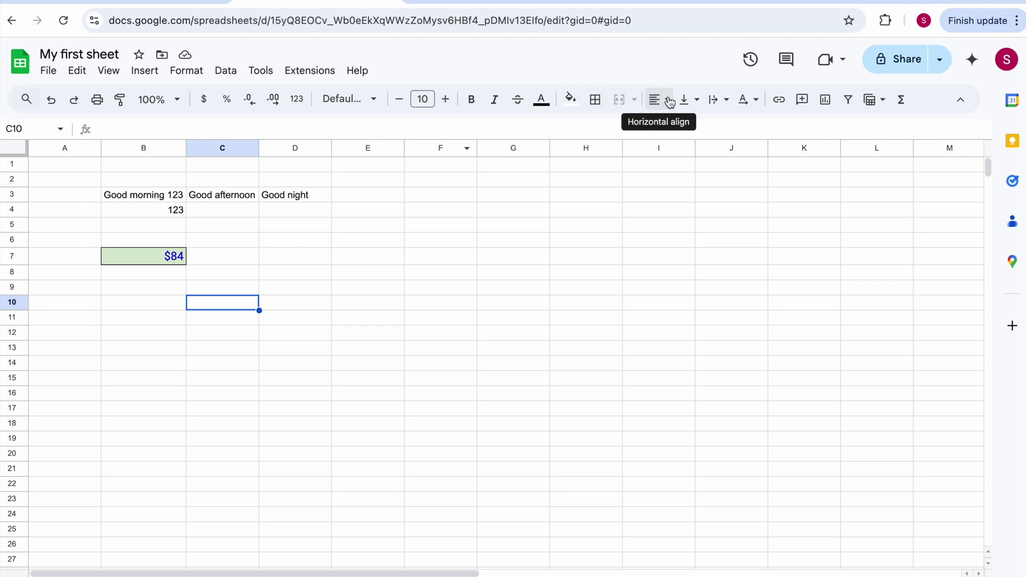
Compare the alignment of B3 and B7, and try center and left horizontal alignment on B7 before returning it to right.
{"action": "left_click", "coordinate": [130, 197]}
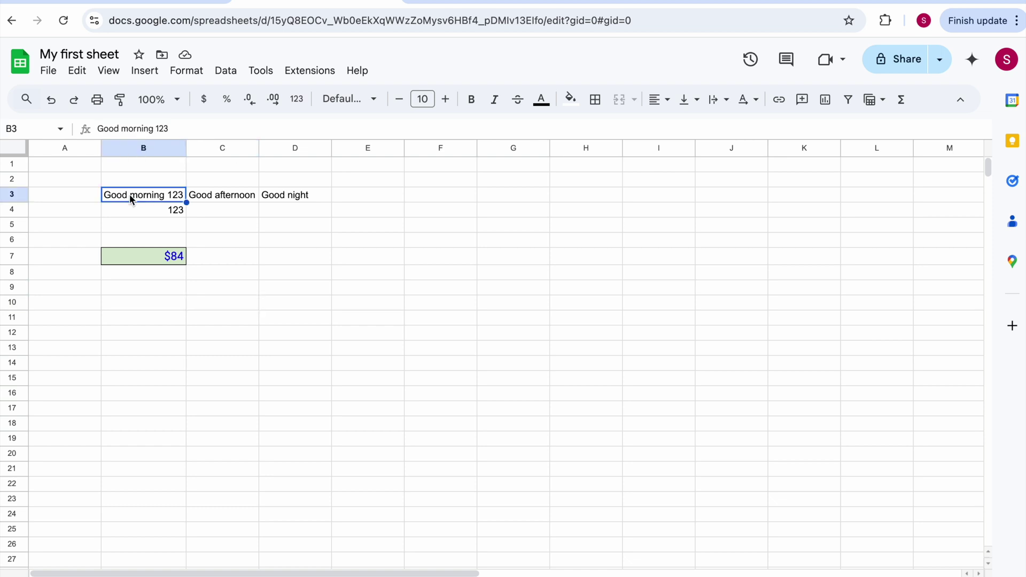
{"action": "left_click", "coordinate": [149, 258]}
{"action": "left_click", "coordinate": [127, 198]}
{"action": "left_click", "coordinate": [172, 259]}
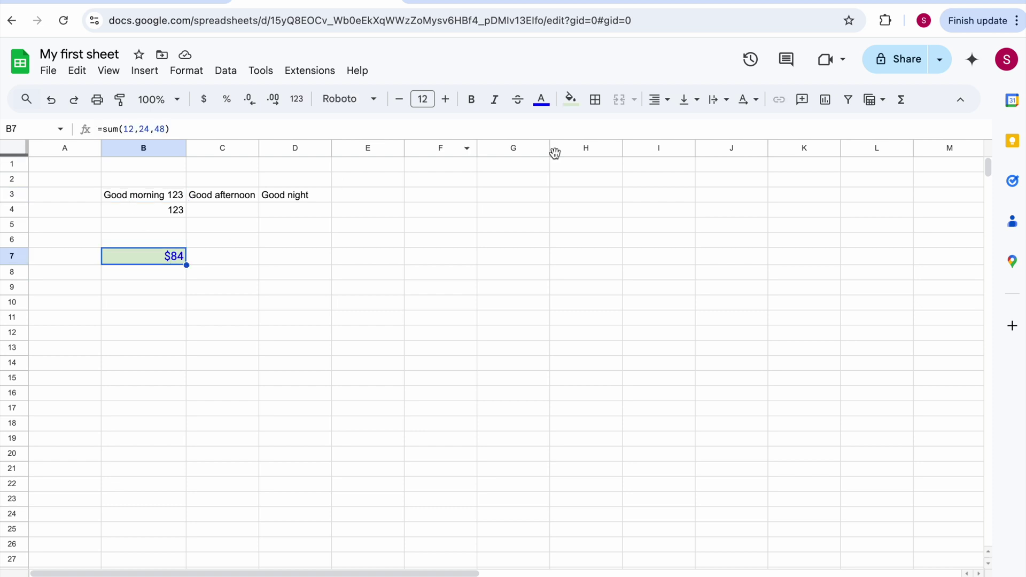
{"action": "left_click", "coordinate": [665, 106]}
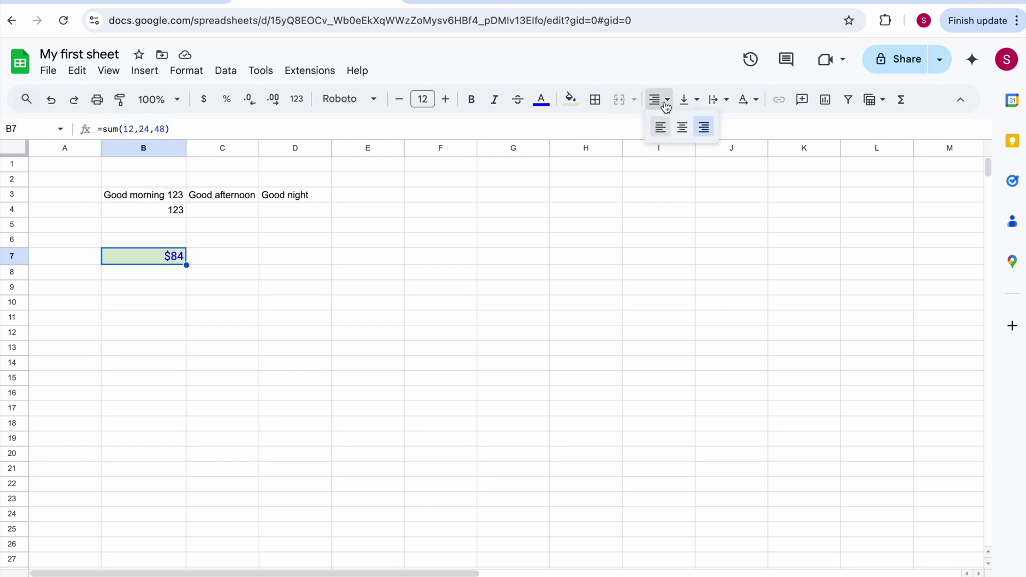
{"action": "left_click", "coordinate": [682, 127]}
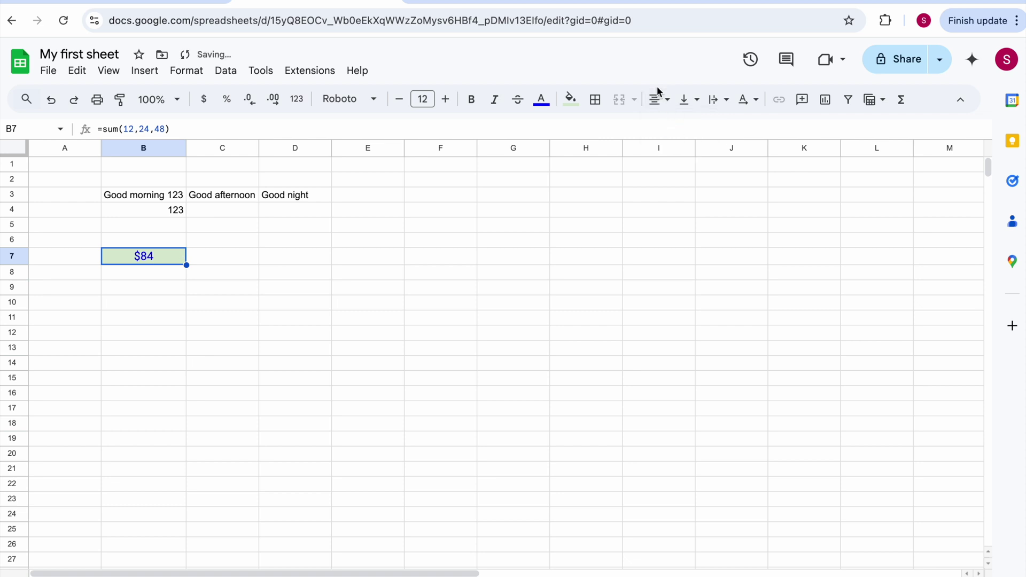
{"action": "left_click", "coordinate": [660, 101]}
{"action": "left_click", "coordinate": [660, 126]}
{"action": "left_click", "coordinate": [666, 101]}
{"action": "left_click", "coordinate": [700, 127]}
Make row 7 about three times the default row height and align cell B7 vertically to the middle.
{"action": "left_click", "coordinate": [687, 100]}
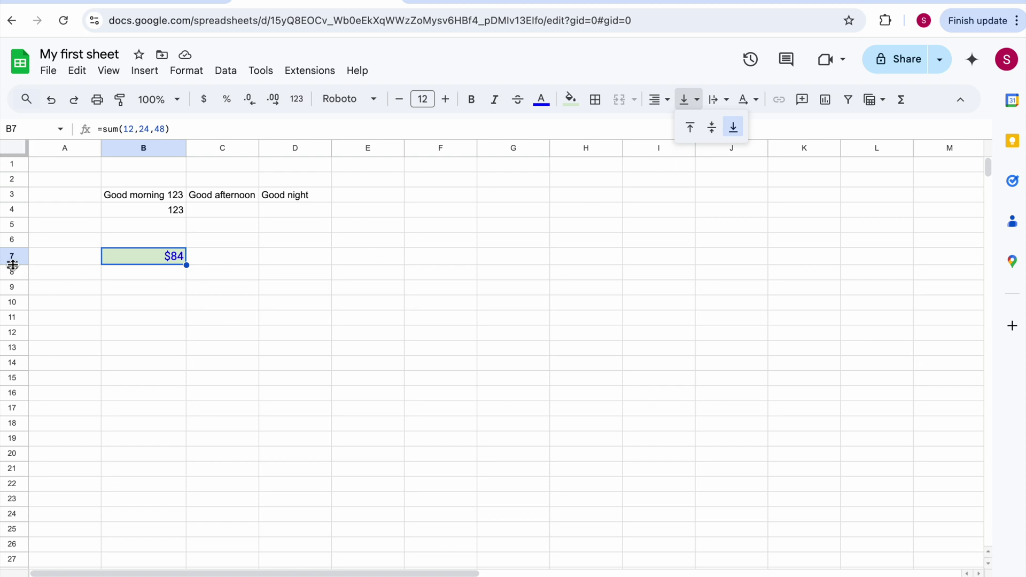
{"action": "left_click_drag", "start_coordinate": [12, 265], "coordinate": [12, 292]}
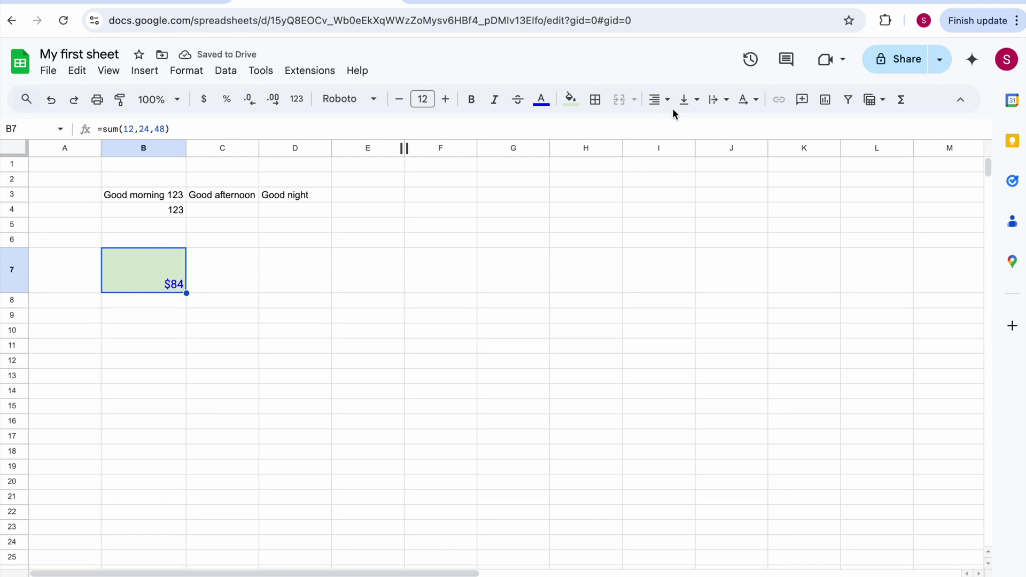
{"action": "left_click", "coordinate": [689, 100]}
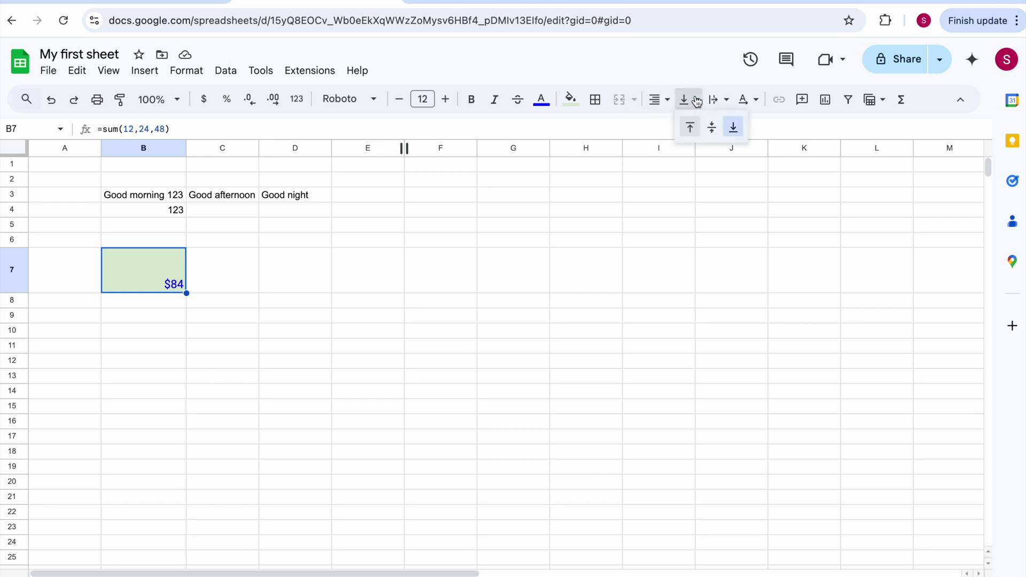
{"action": "left_click", "coordinate": [712, 128]}
{"action": "left_click", "coordinate": [713, 124]}
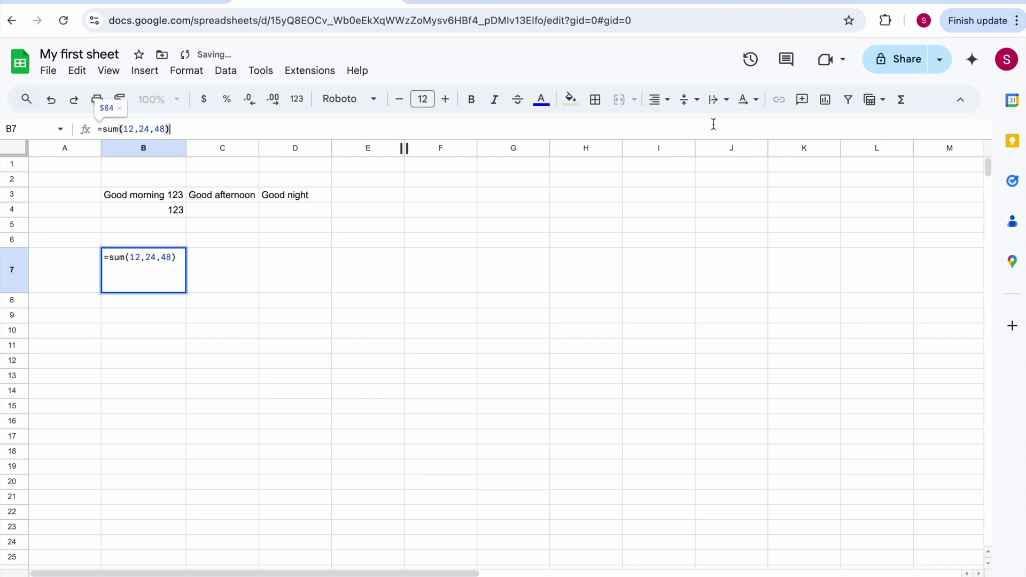
{"action": "left_click", "coordinate": [598, 213]}
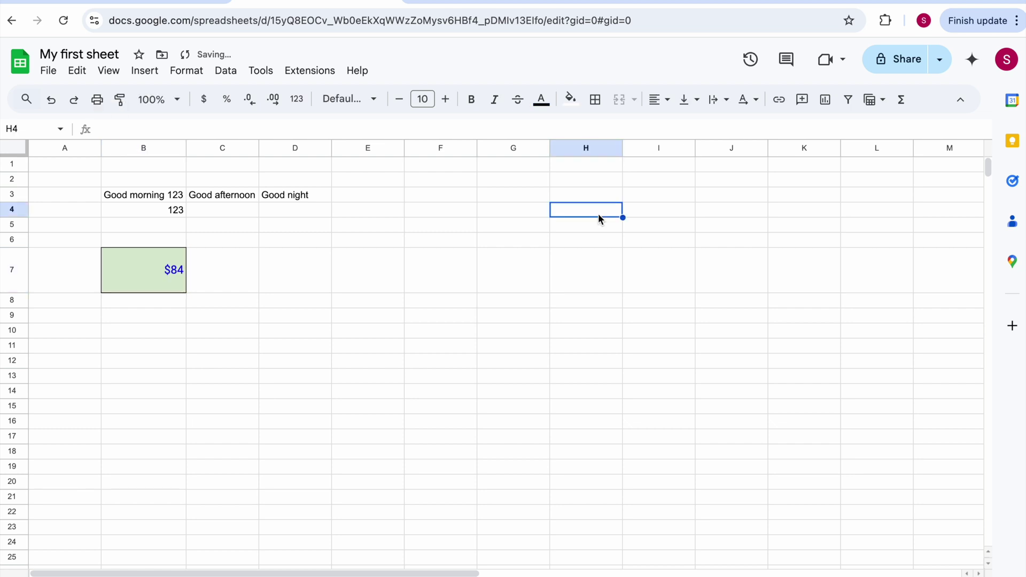
Try top and bottom vertical alignment on the empty cell H4.
{"action": "left_click", "coordinate": [687, 100]}
{"action": "left_click", "coordinate": [689, 126]}
{"action": "left_click", "coordinate": [691, 101]}
{"action": "left_click", "coordinate": [734, 129]}
{"action": "left_click", "coordinate": [416, 262]}
{"action": "left_click", "coordinate": [572, 209]}
Align cell B7 vertically to the top, and return it to bottom alignment.
{"action": "left_click", "coordinate": [120, 279]}
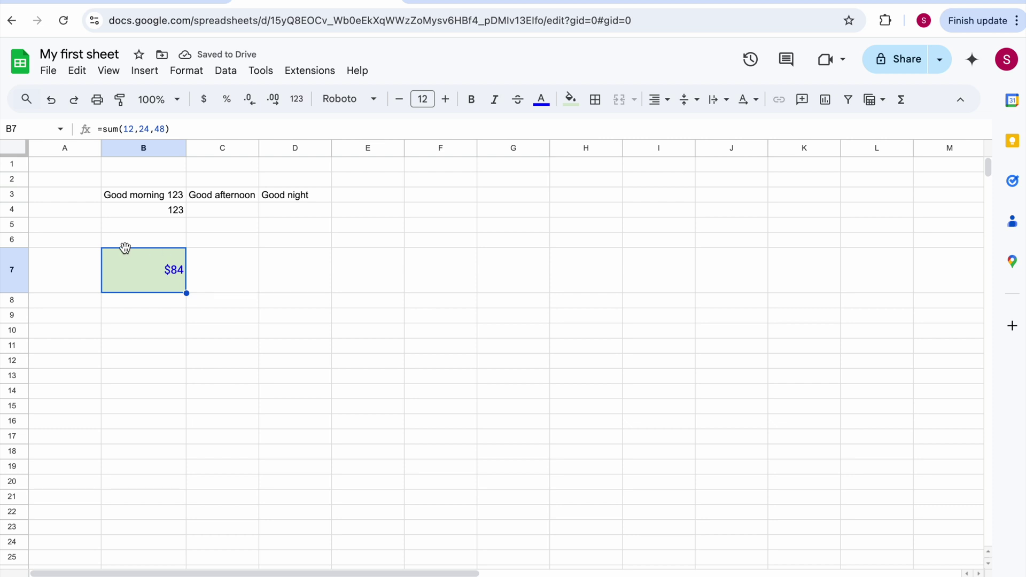
{"action": "left_click", "coordinate": [688, 100]}
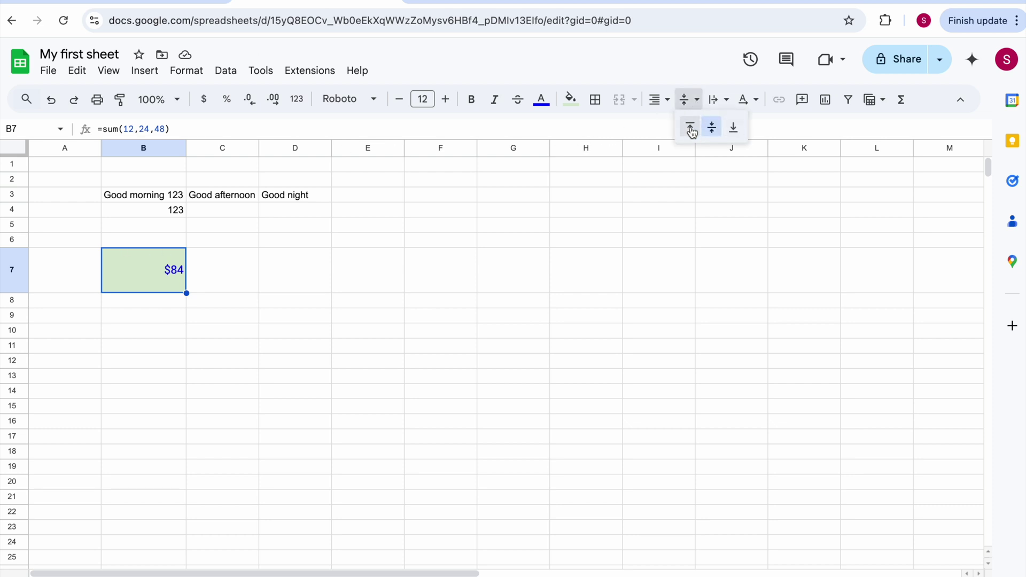
{"action": "left_click", "coordinate": [687, 128]}
{"action": "left_click", "coordinate": [696, 99]}
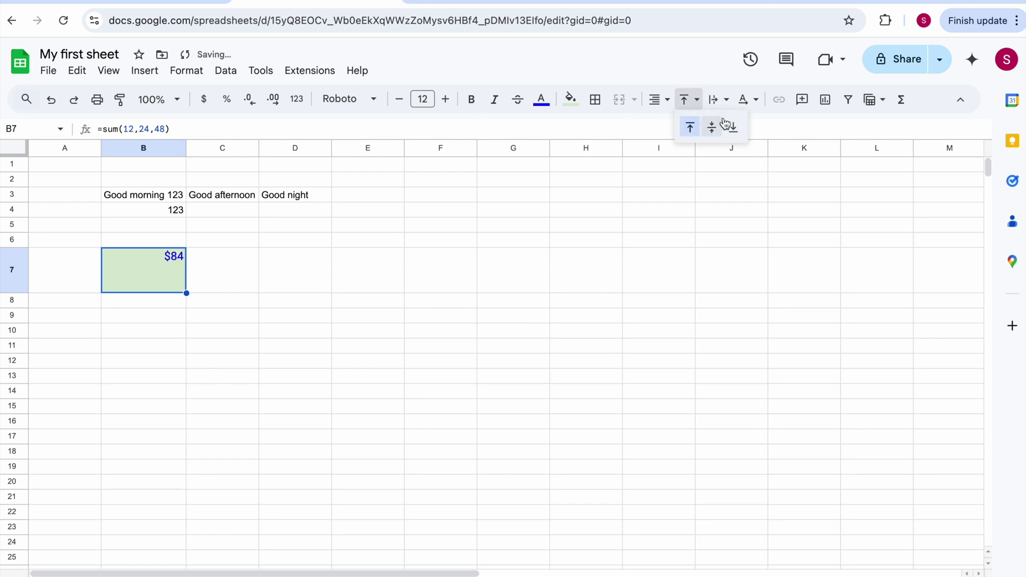
{"action": "left_click", "coordinate": [735, 129]}
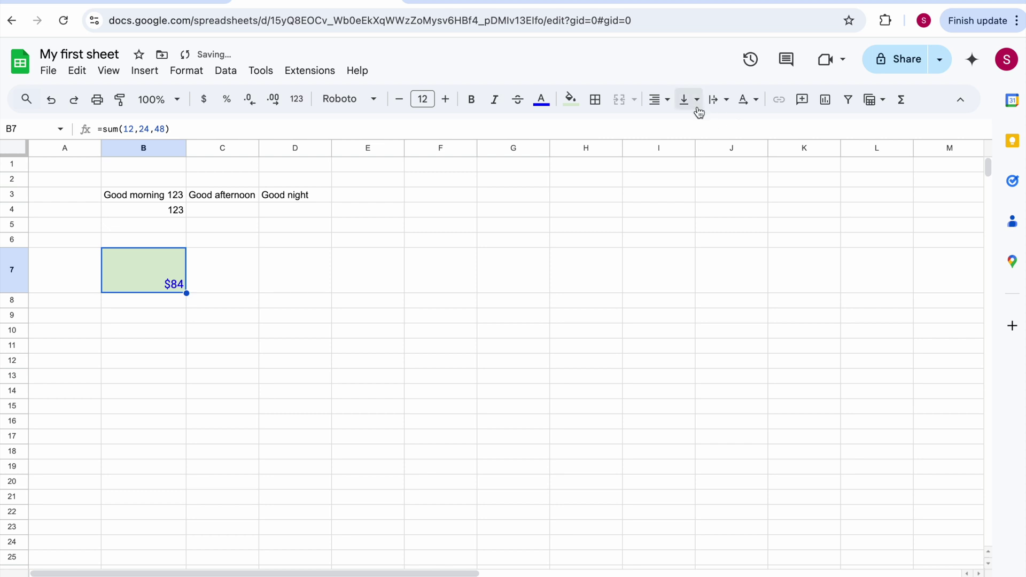
Set the text wrapping of cell B7 to Wrap, and reselect the cell after moving to C7.
{"action": "left_click", "coordinate": [727, 101]}
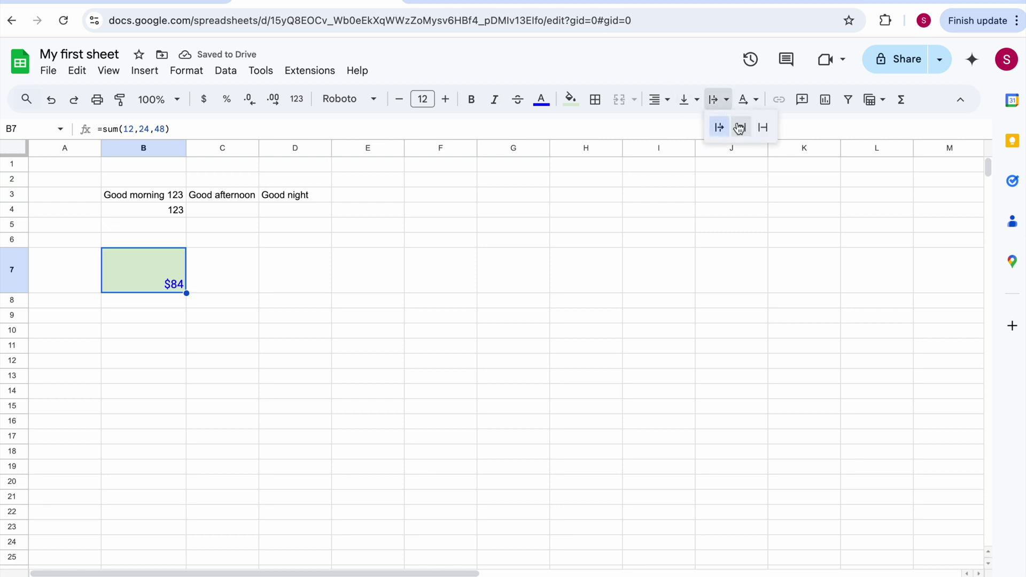
{"action": "left_click", "coordinate": [740, 127]}
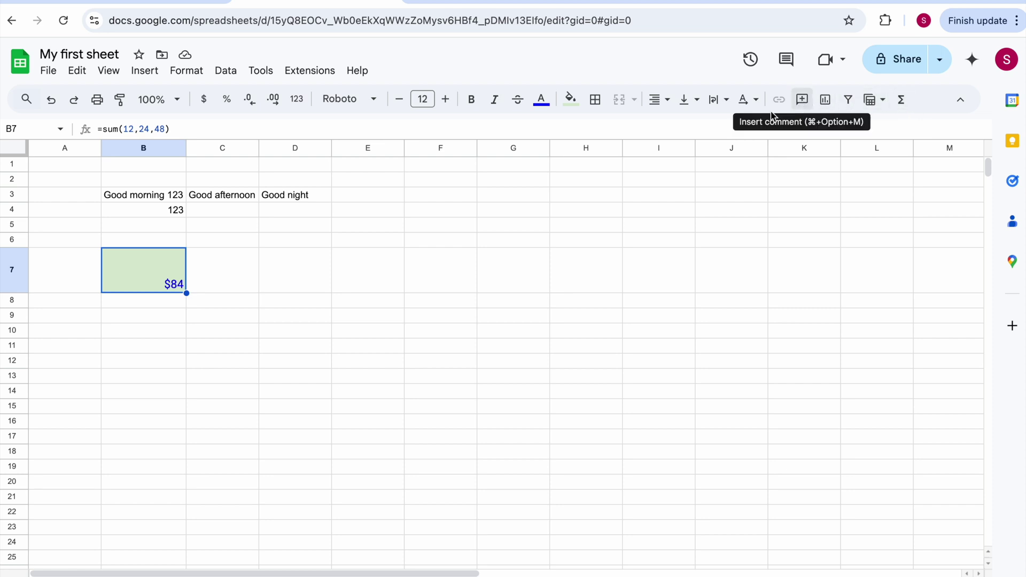
{"action": "left_click", "coordinate": [226, 277]}
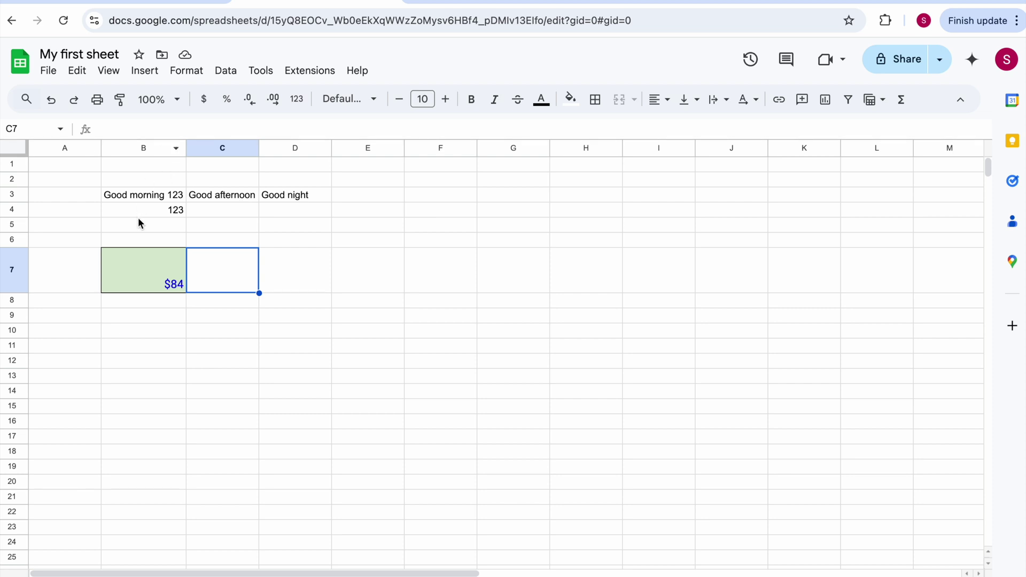
{"action": "left_click", "coordinate": [150, 264]}
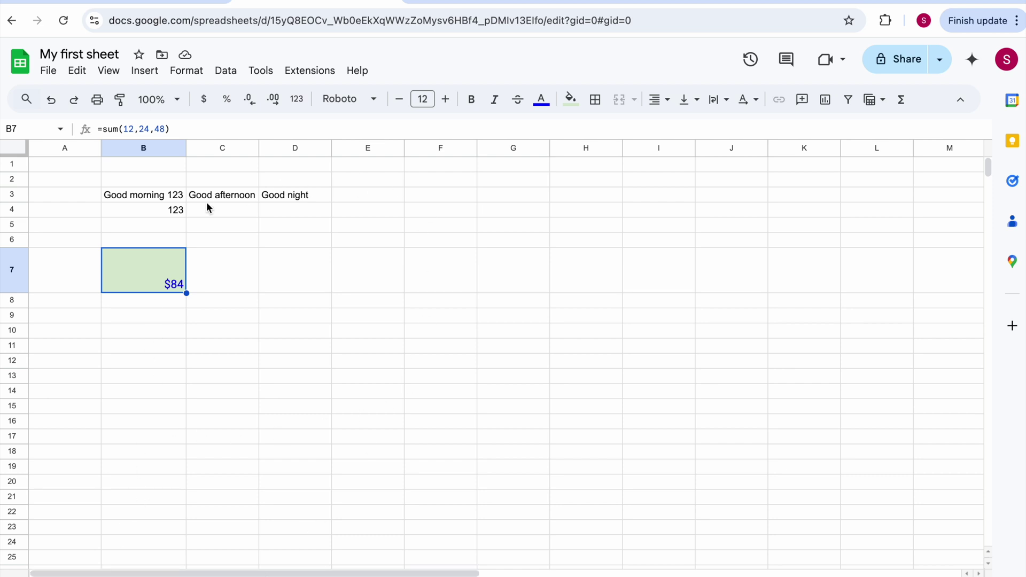
Rename the file as "My first spreadsheet" and select cell D5.
{"action": "left_click", "coordinate": [86, 54]}
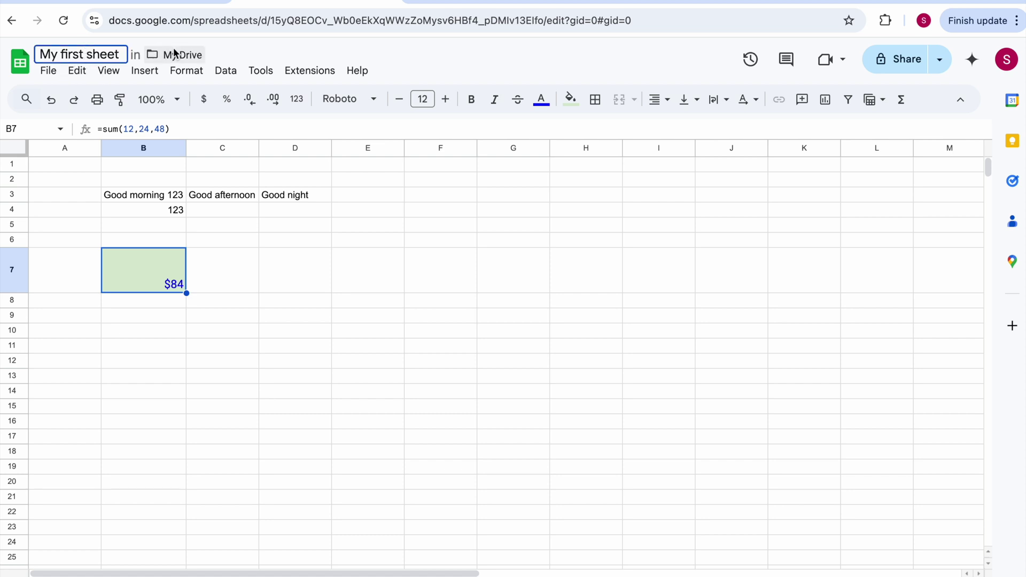
{"action": "type", "text": "sprea"}
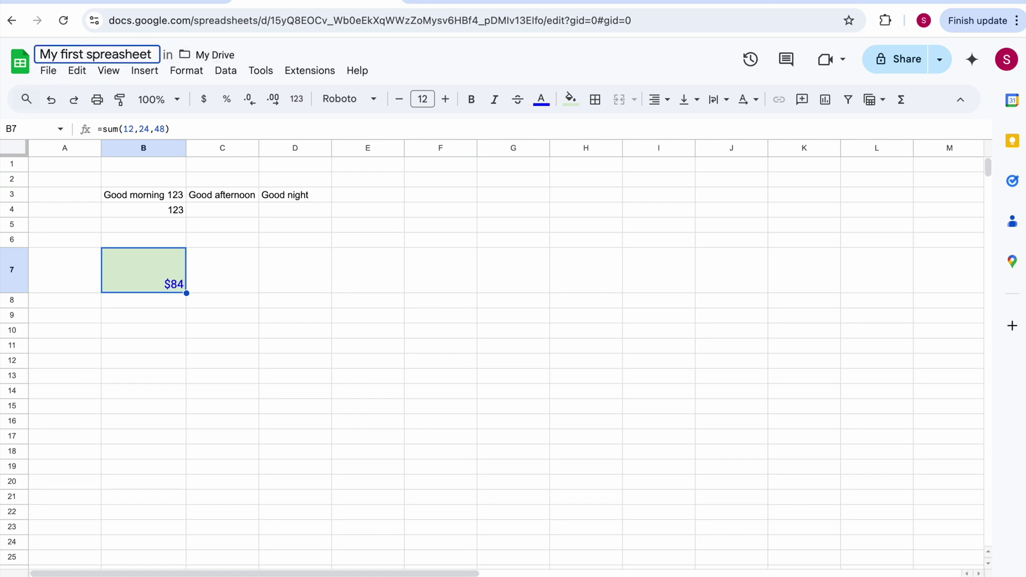
{"action": "type", "text": "d"}
{"action": "left_click", "coordinate": [284, 222]}
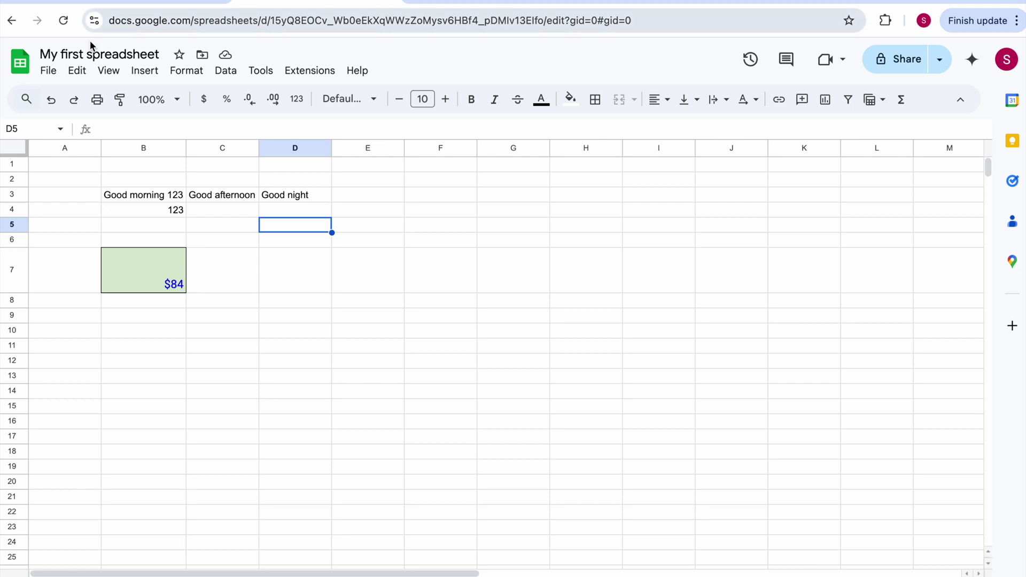
{"action": "mouse_move", "coordinate": [133, 567]}
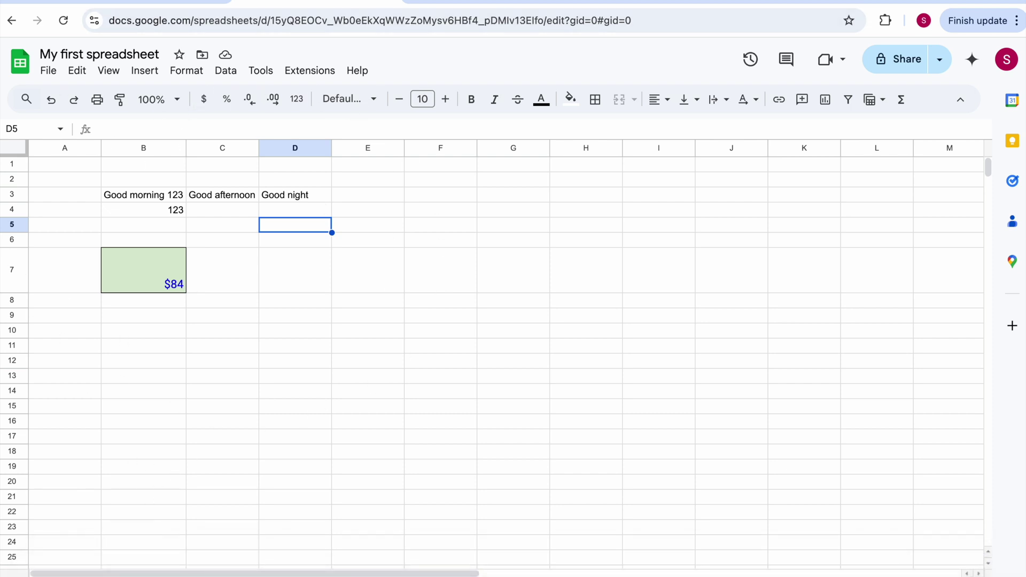